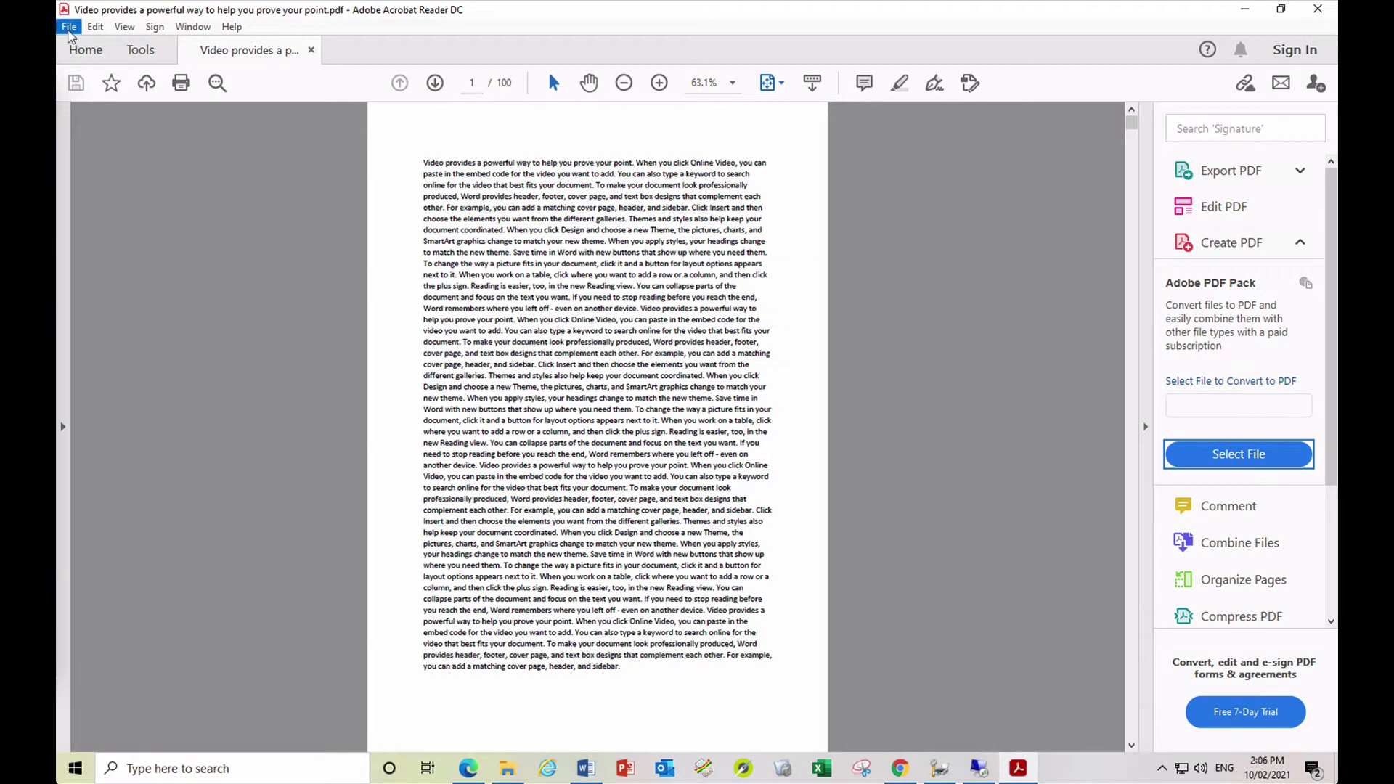
Step: Open the Print dialog for the 100-page PDF from the File menu
{"action": "left_click", "coordinate": [70, 30]}
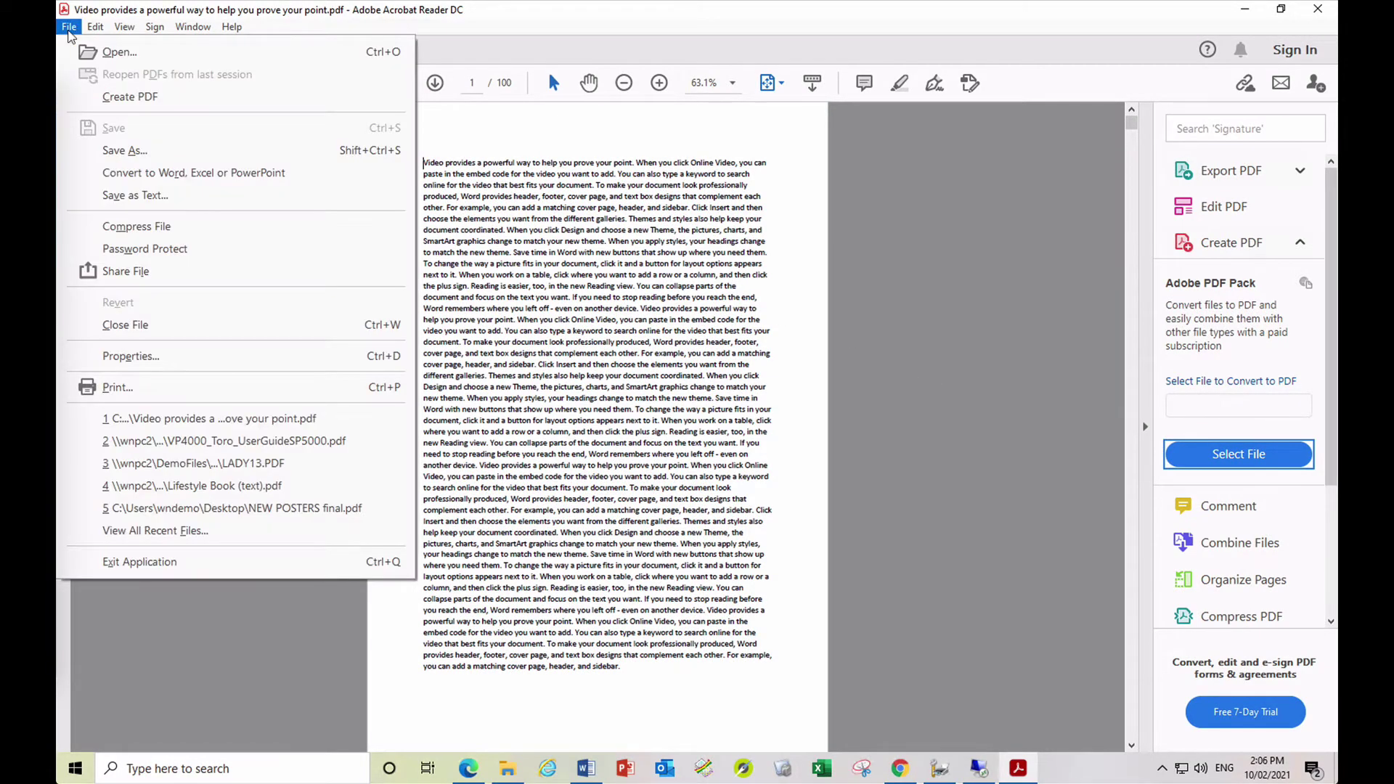
{"action": "left_click", "coordinate": [133, 391]}
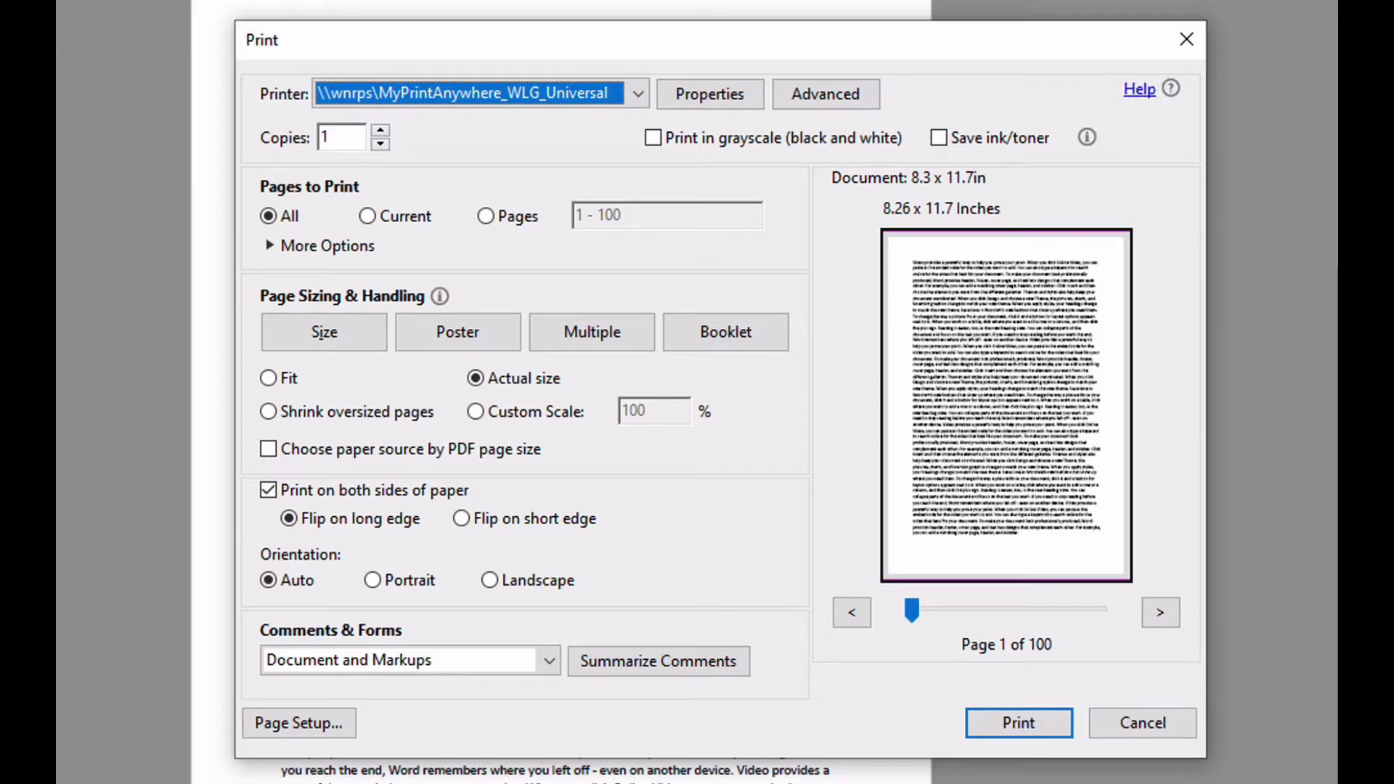
Step: Check the printer list, leaving the printer unchanged, and open the printer's Properties
{"action": "left_click", "coordinate": [639, 100]}
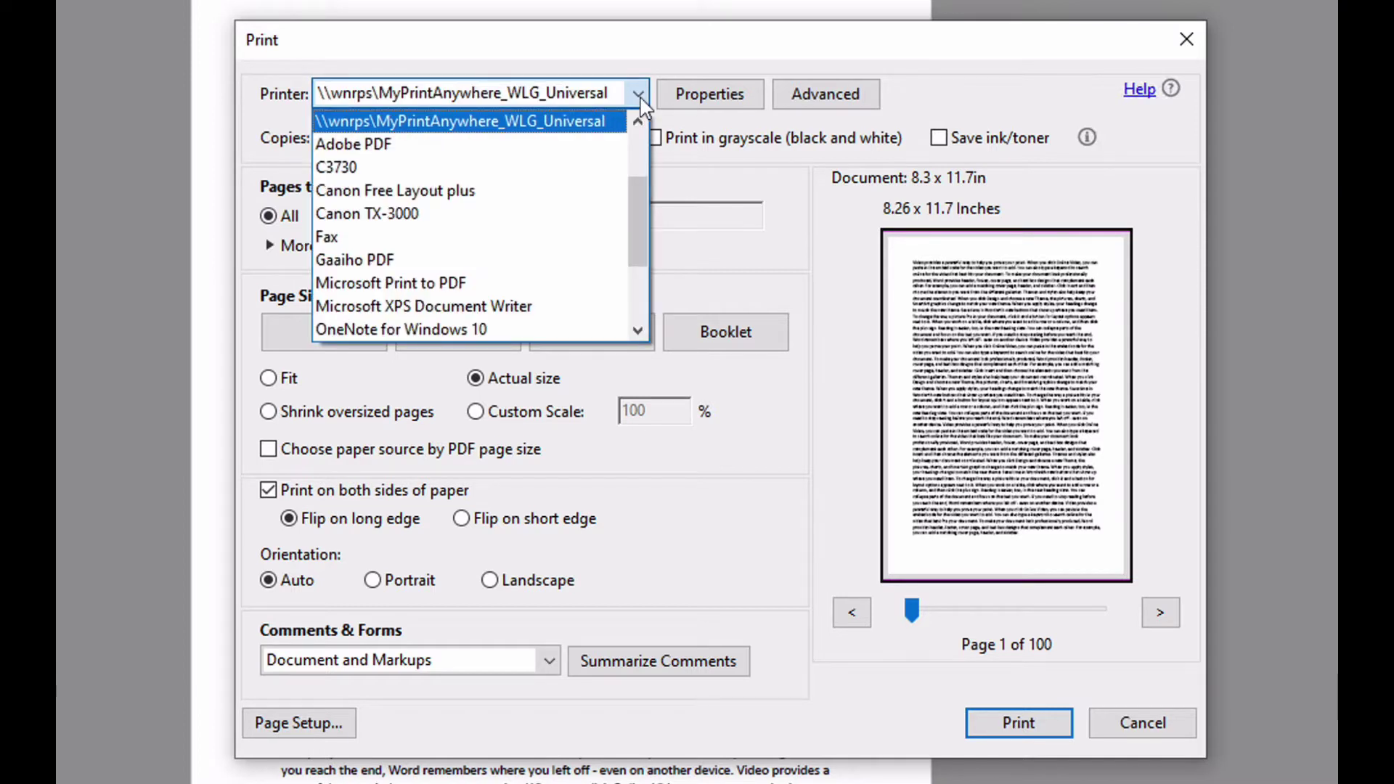
{"action": "left_click", "coordinate": [642, 105]}
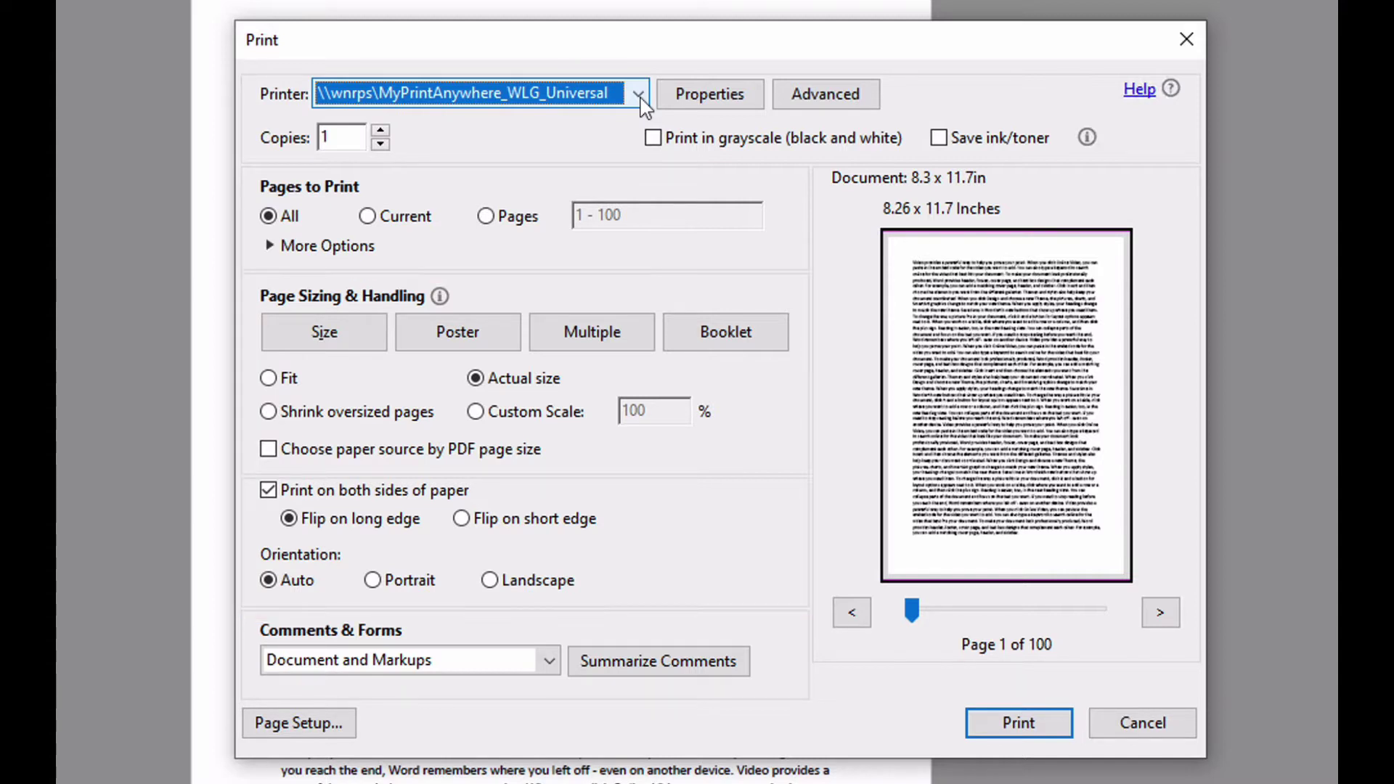
{"action": "scroll", "coordinate": [644, 106], "scroll_direction": "down", "scroll_amount": 1}
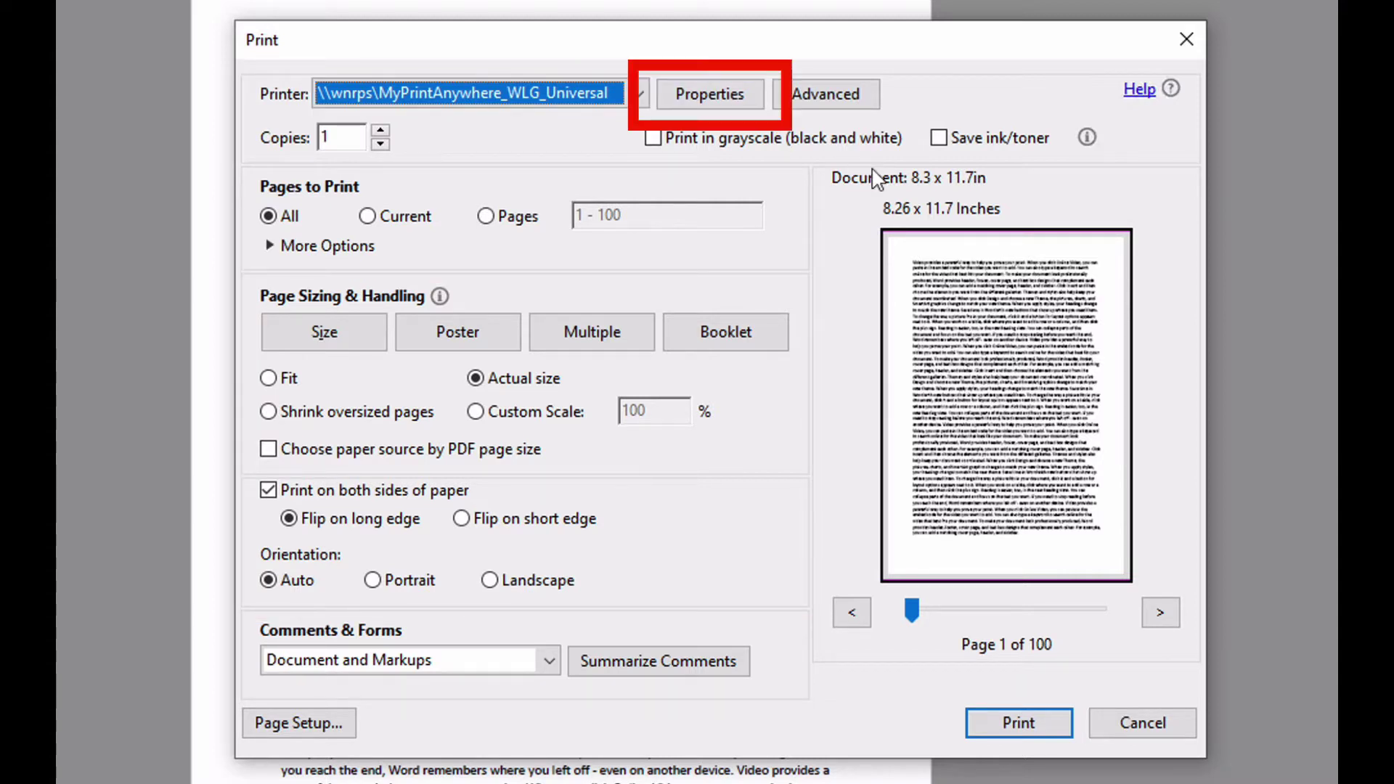
{"action": "left_click", "coordinate": [732, 100]}
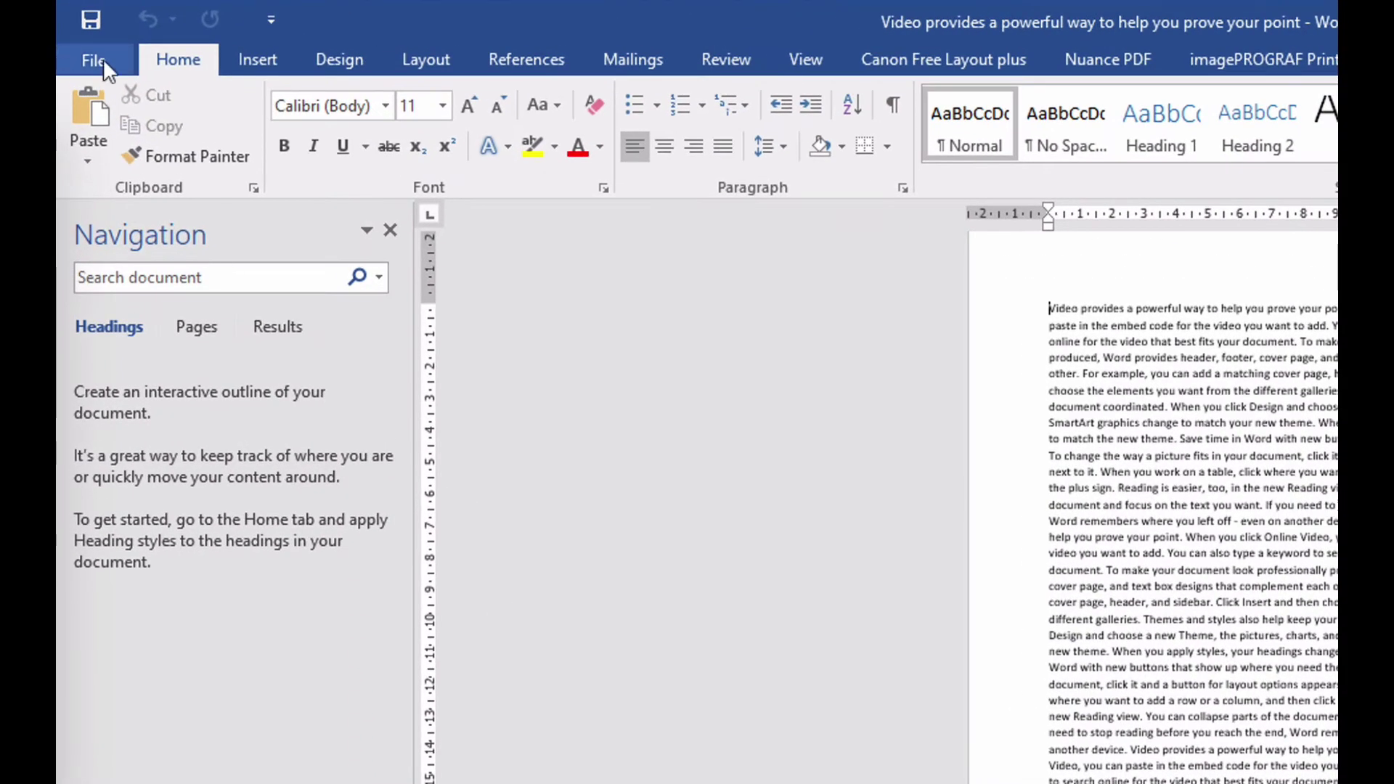
Step: In Word's print settings, choose MyPrintAnywhere_WLG_PCLPLUS and open its Printer Properties
{"action": "left_click", "coordinate": [103, 58]}
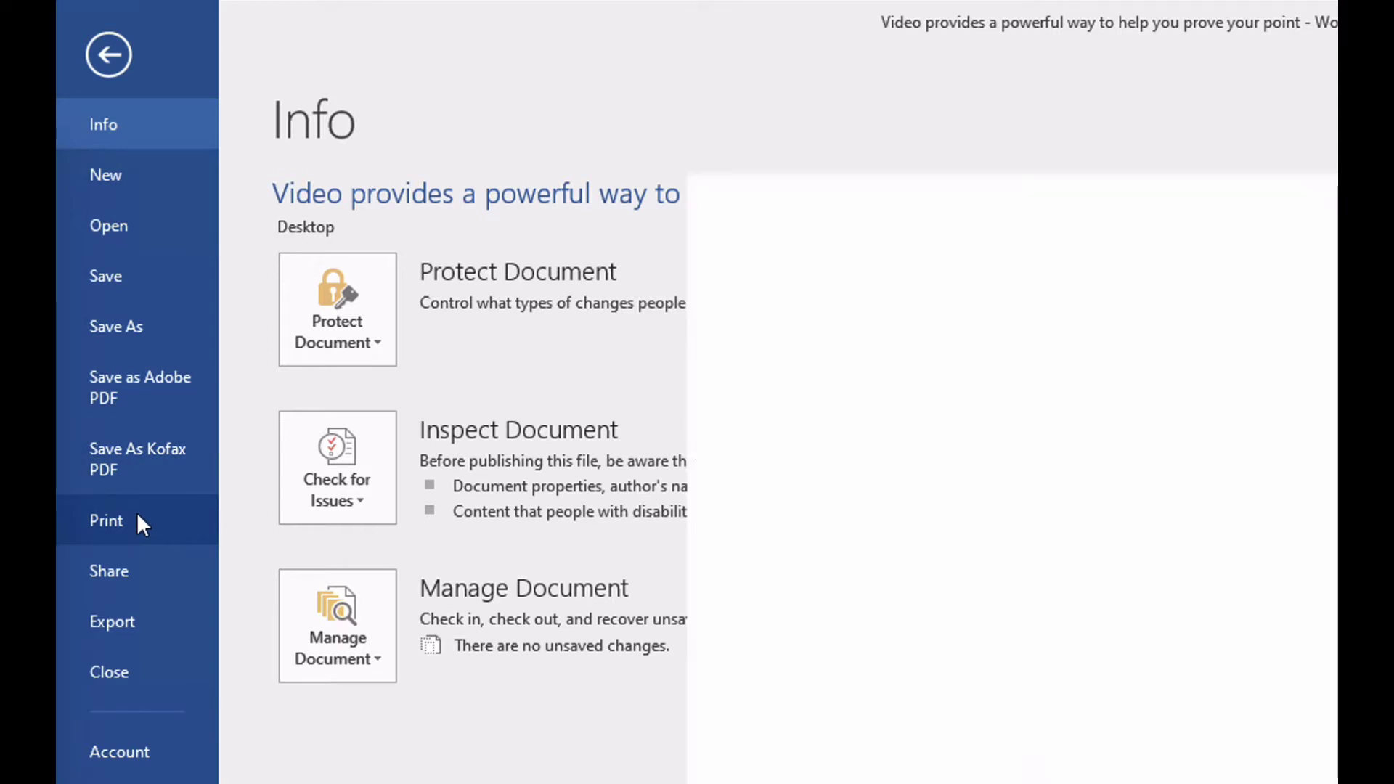
{"action": "left_click", "coordinate": [140, 522]}
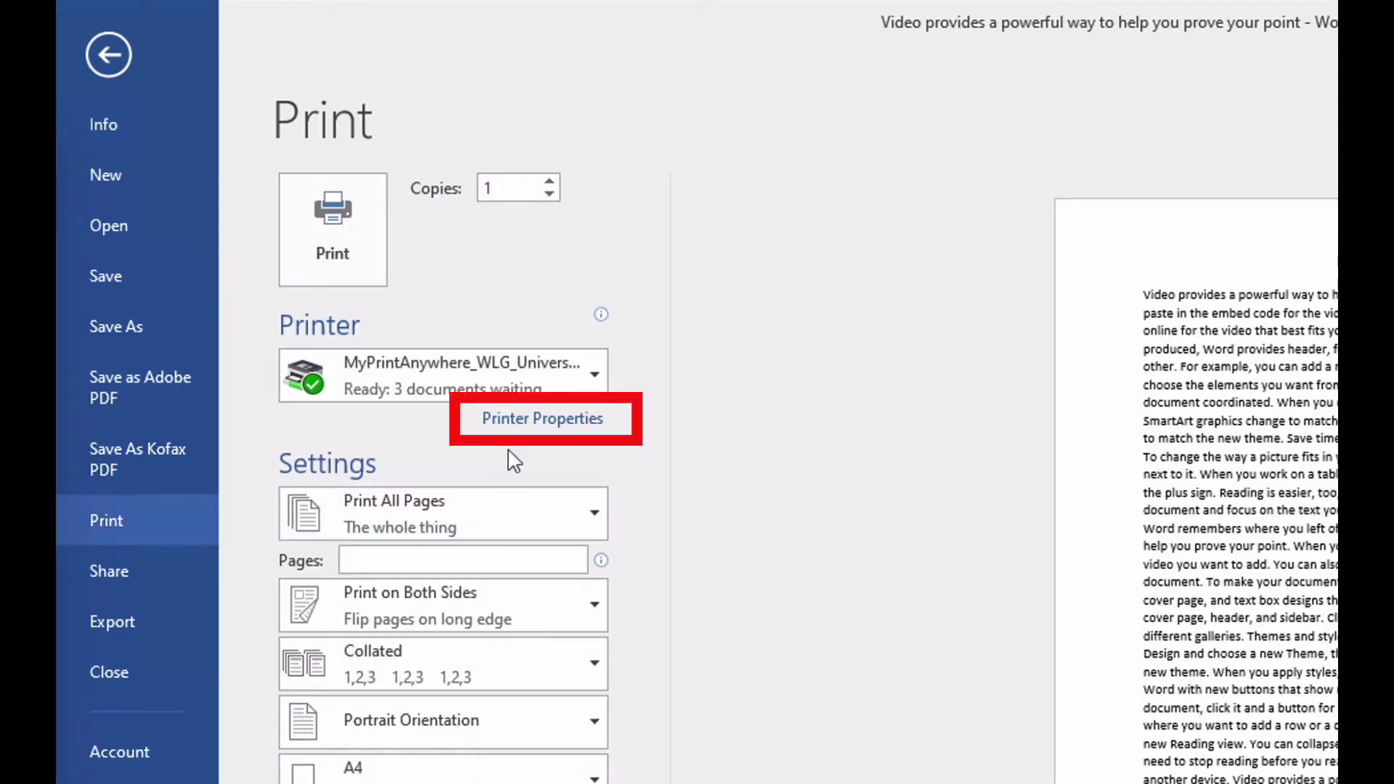
{"action": "left_click", "coordinate": [593, 376]}
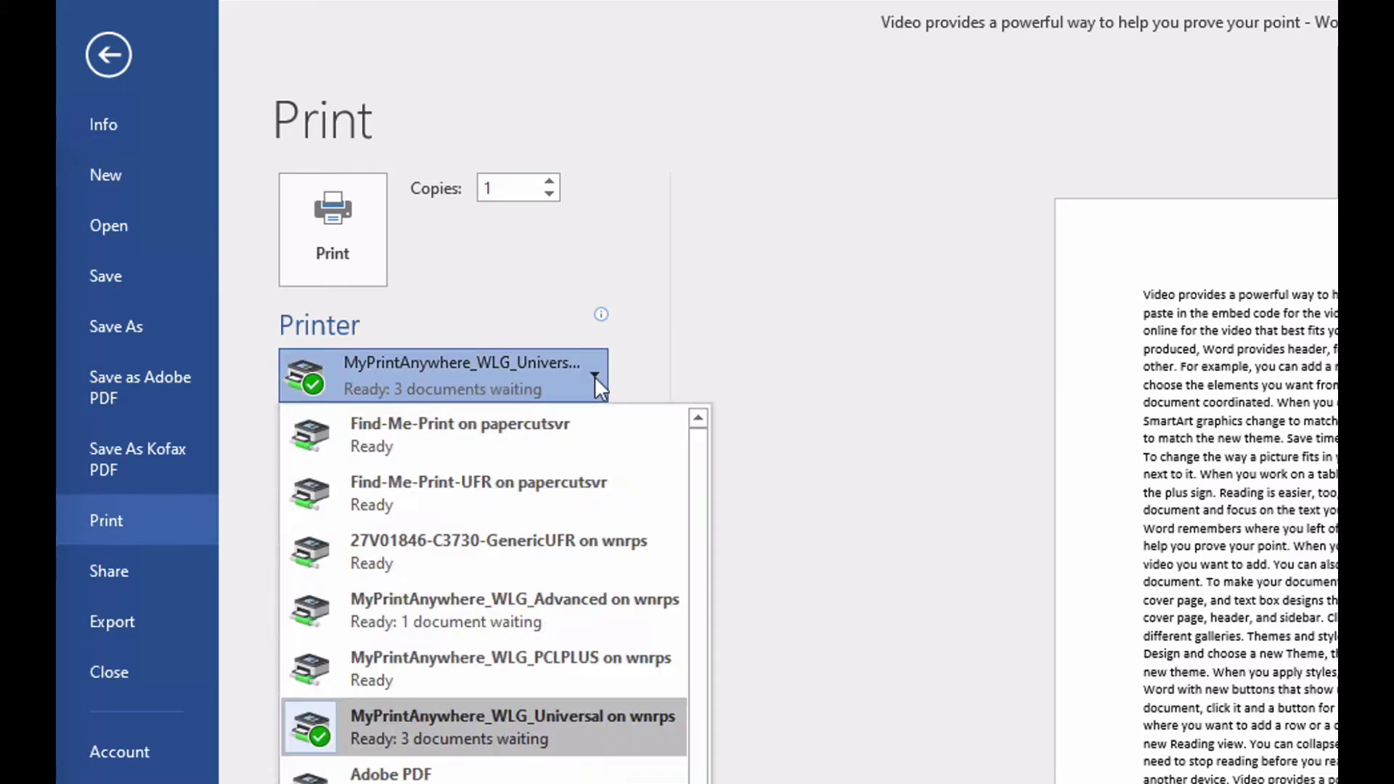
{"action": "left_click", "coordinate": [605, 662]}
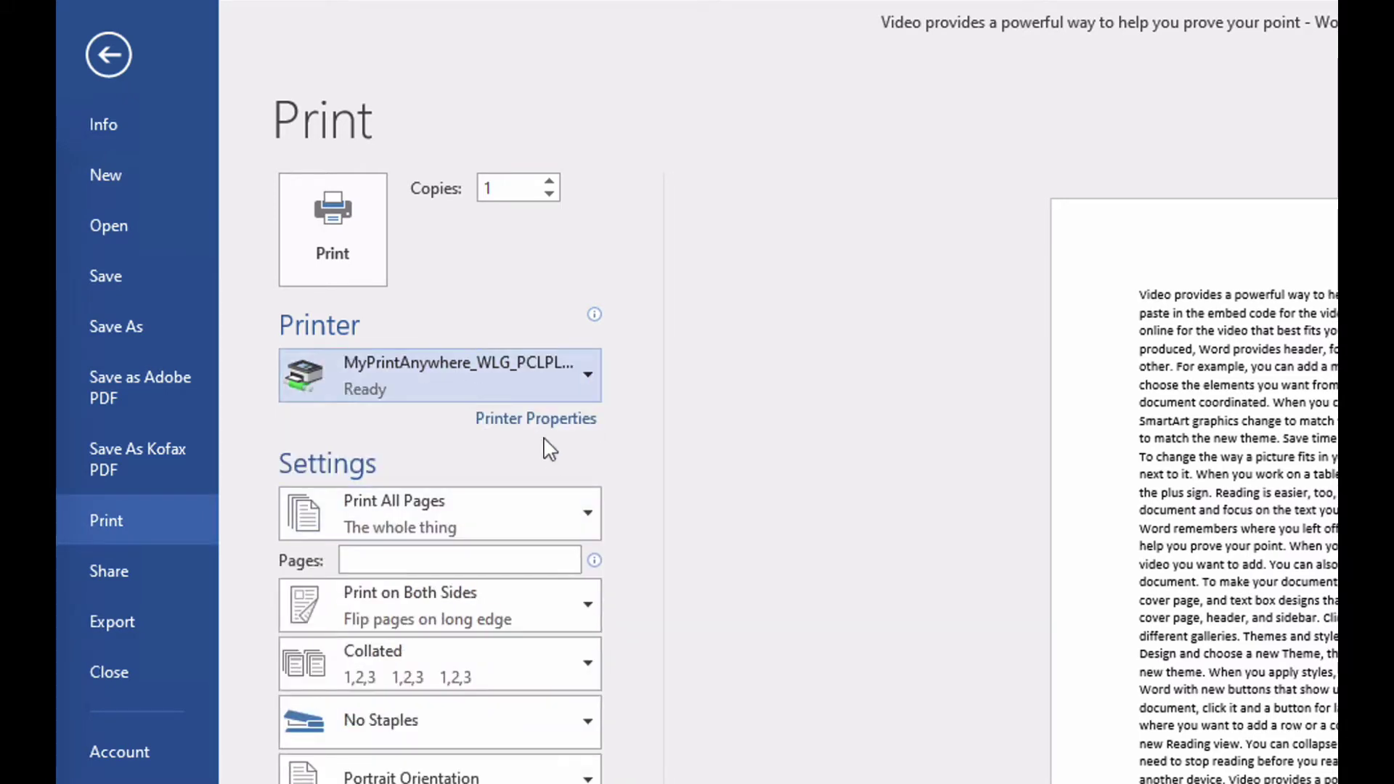
{"action": "left_click", "coordinate": [538, 434]}
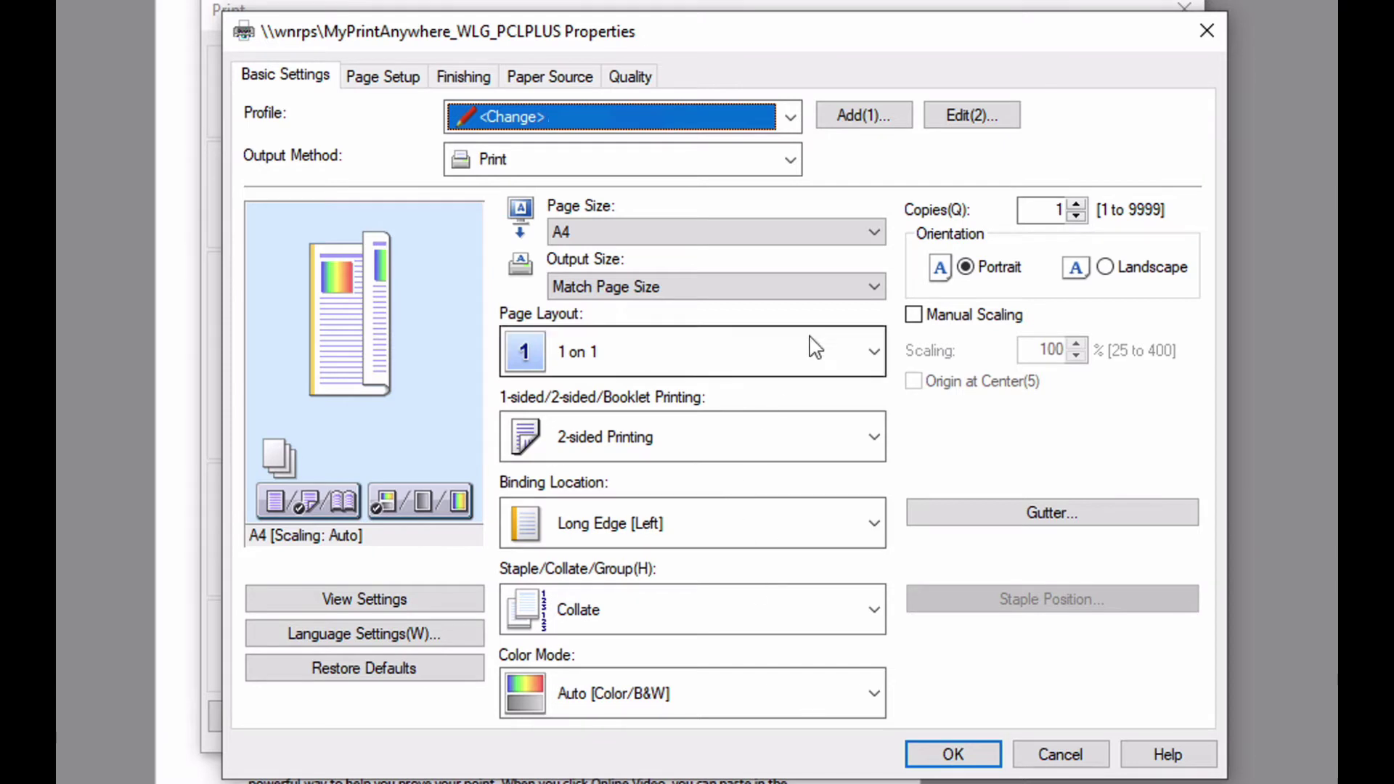
Step: Try A3 as the output size, then switch to 1-sided Printing
{"action": "left_click", "coordinate": [850, 278]}
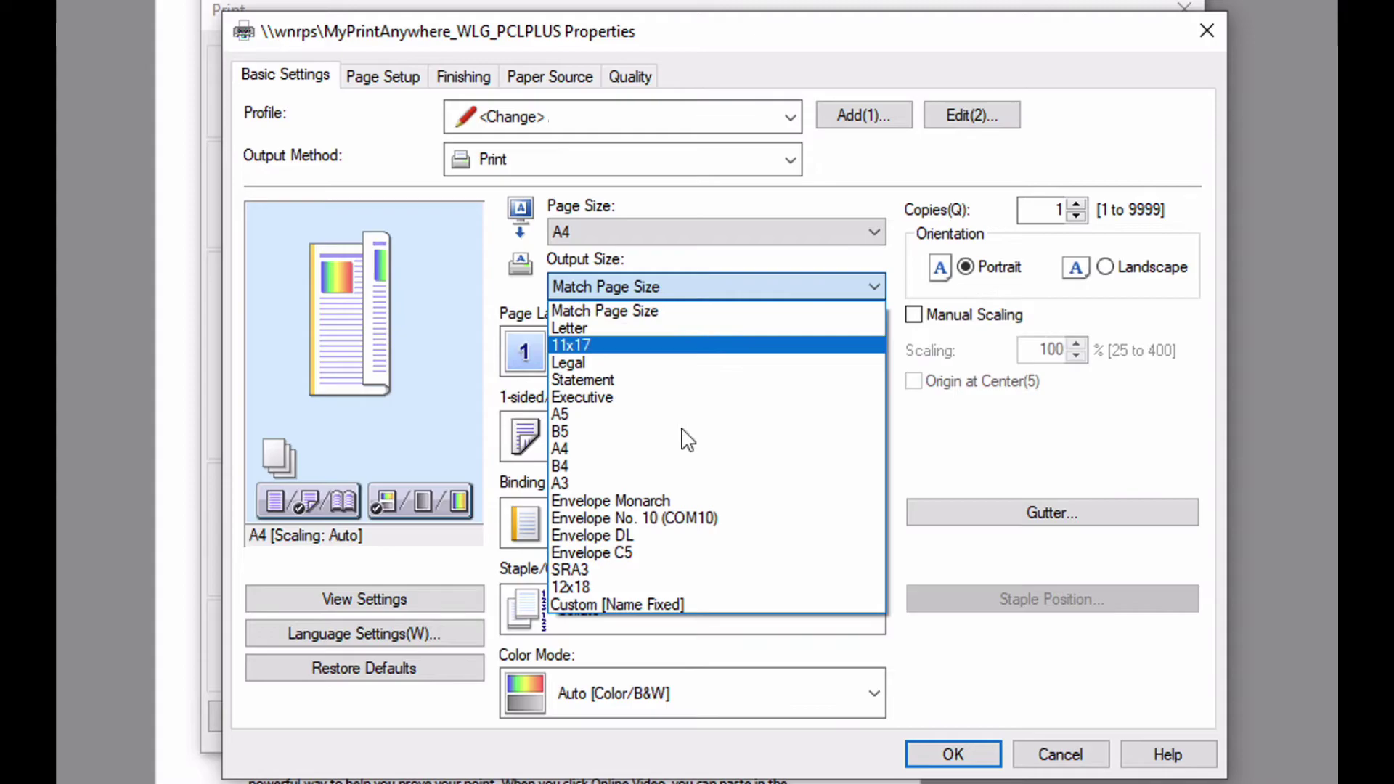
{"action": "left_click", "coordinate": [692, 483]}
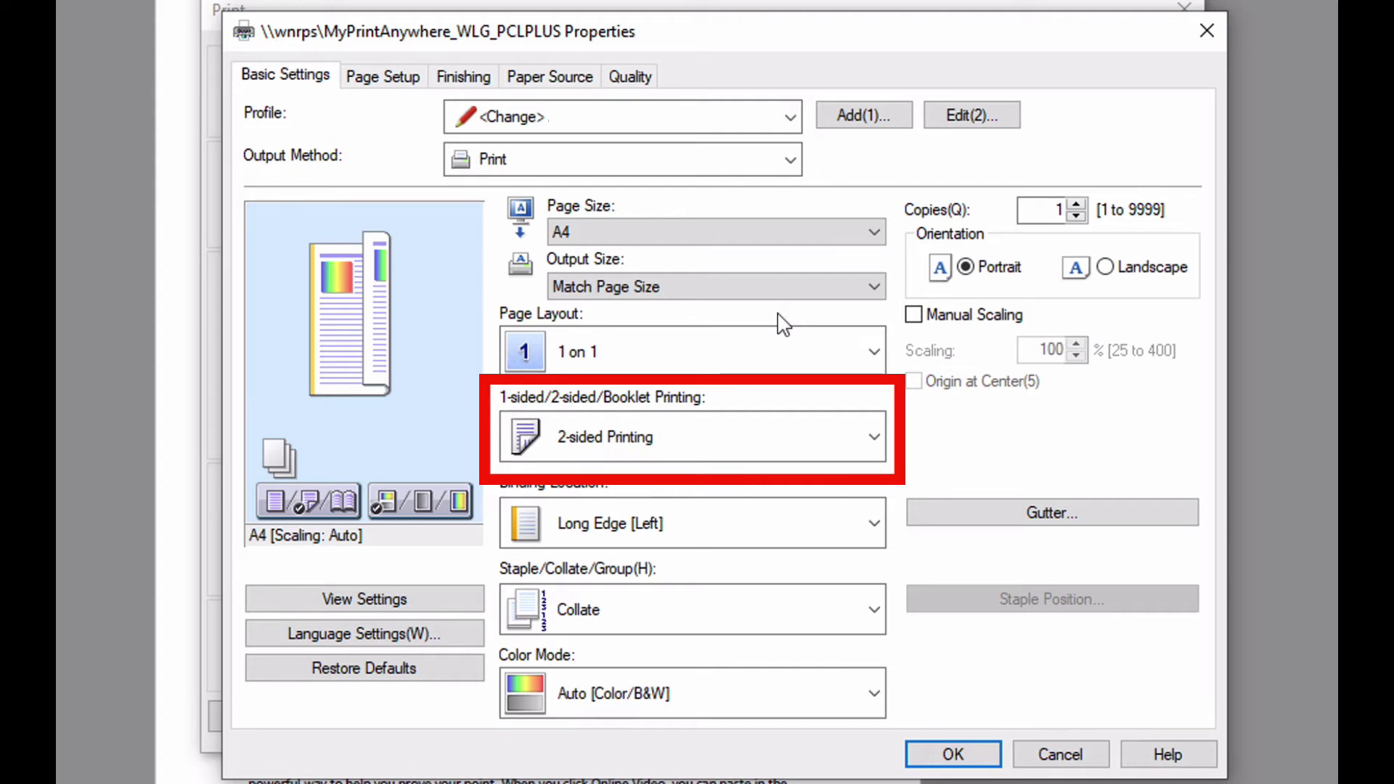
{"action": "left_click", "coordinate": [861, 437]}
{"action": "left_click", "coordinate": [794, 480]}
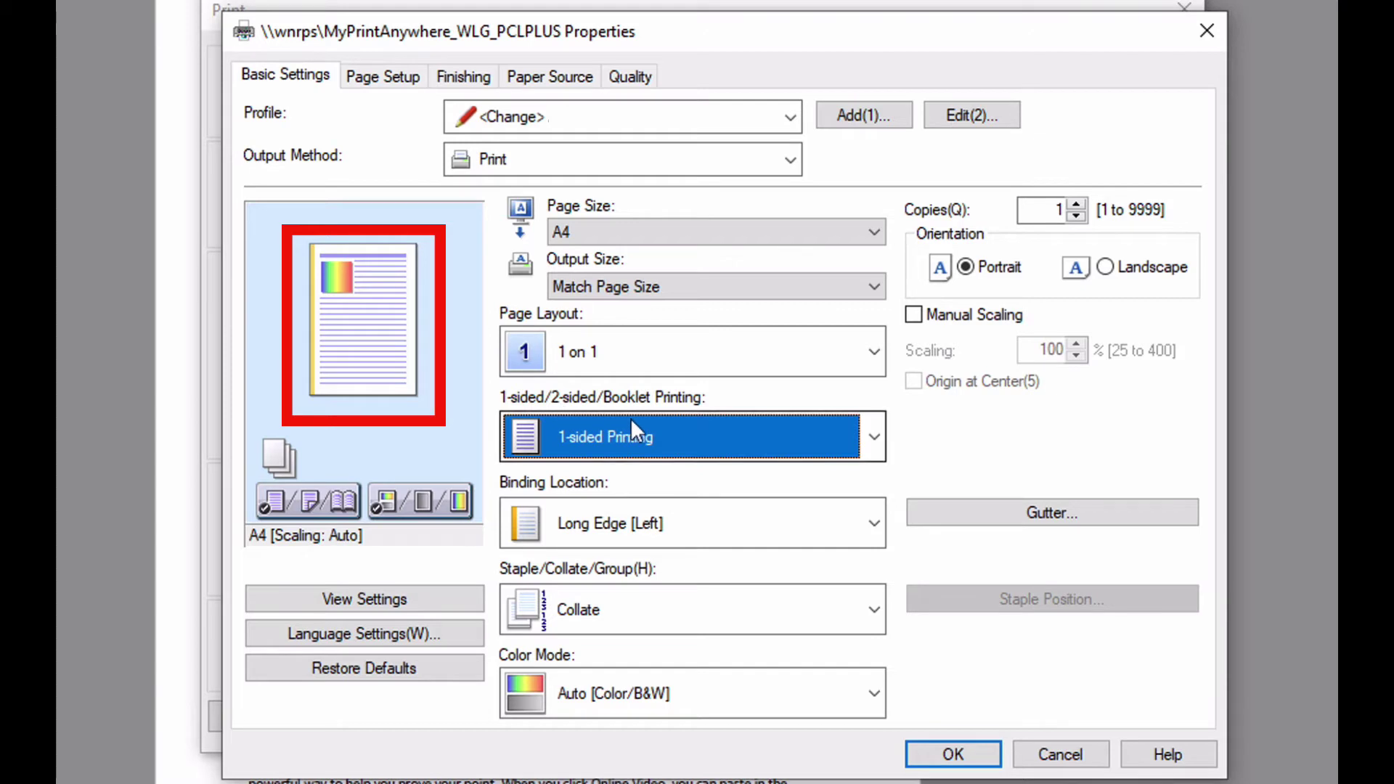
Step: Return the job to 2-sided Printing with binding on Short Edge [Top]
{"action": "left_click", "coordinate": [768, 429]}
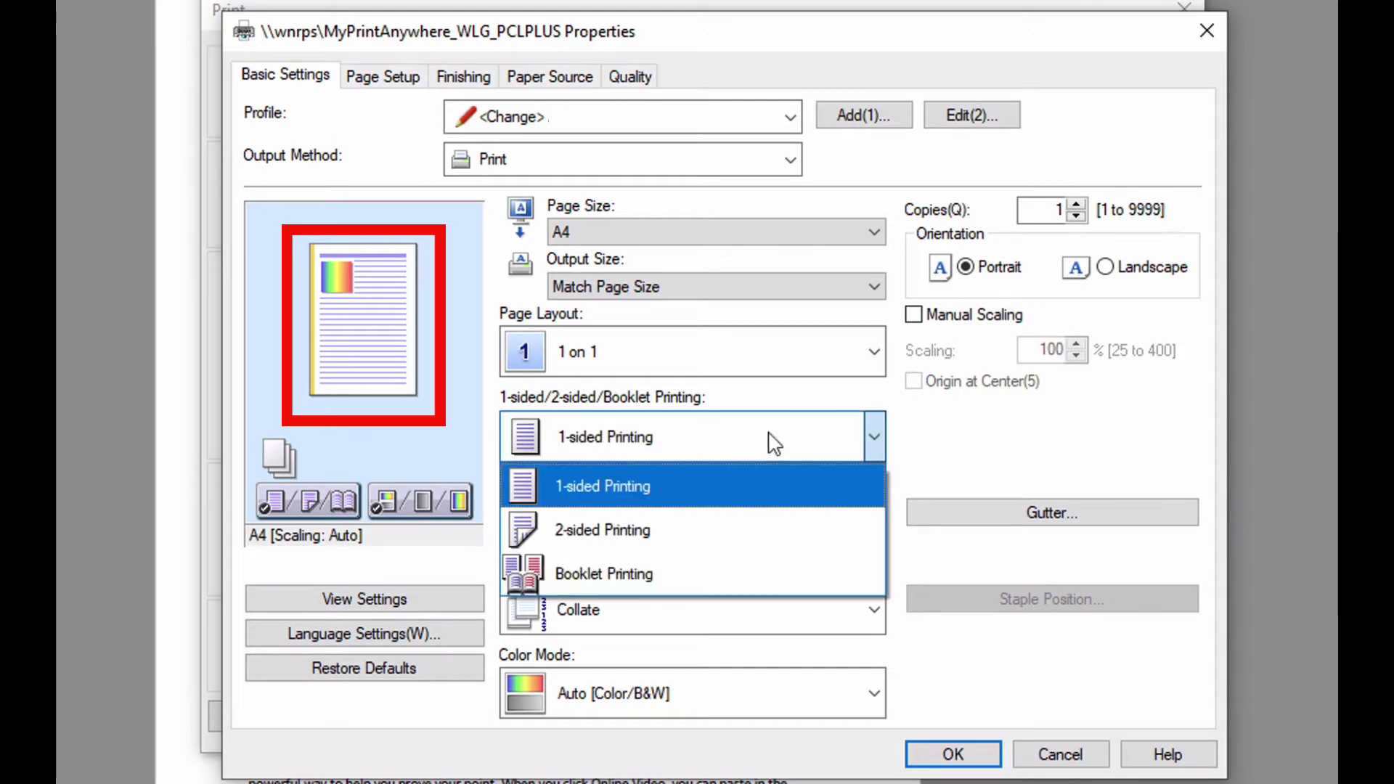
{"action": "left_click", "coordinate": [663, 523]}
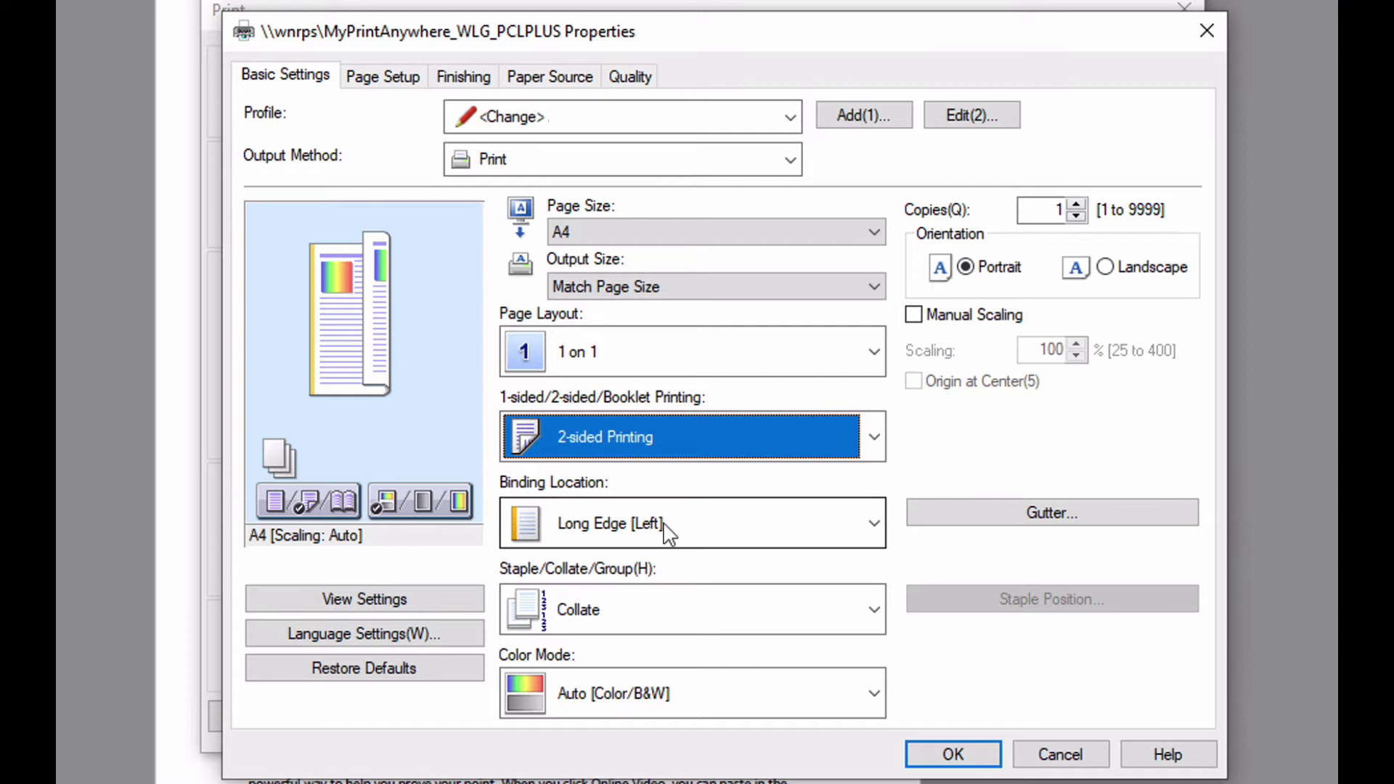
{"action": "left_click", "coordinate": [766, 528]}
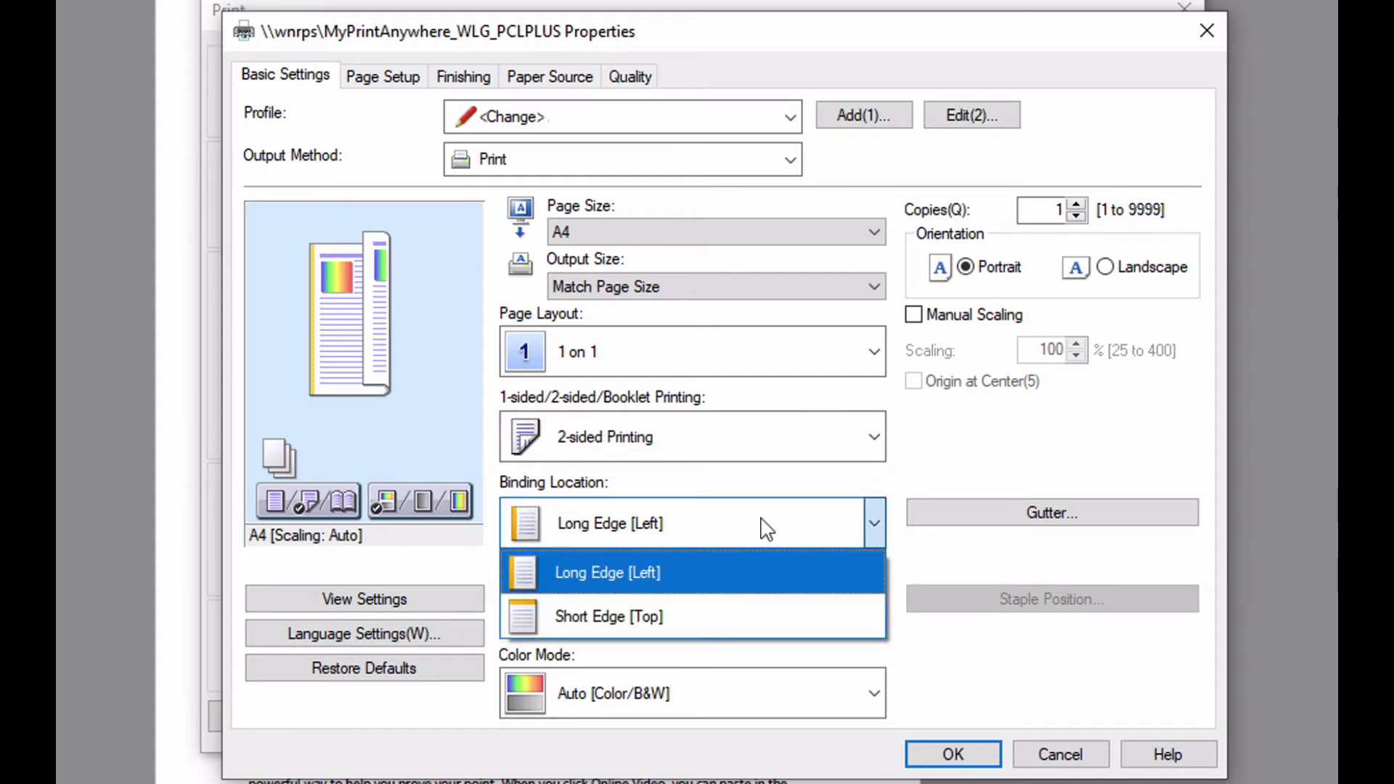
{"action": "left_click", "coordinate": [729, 616]}
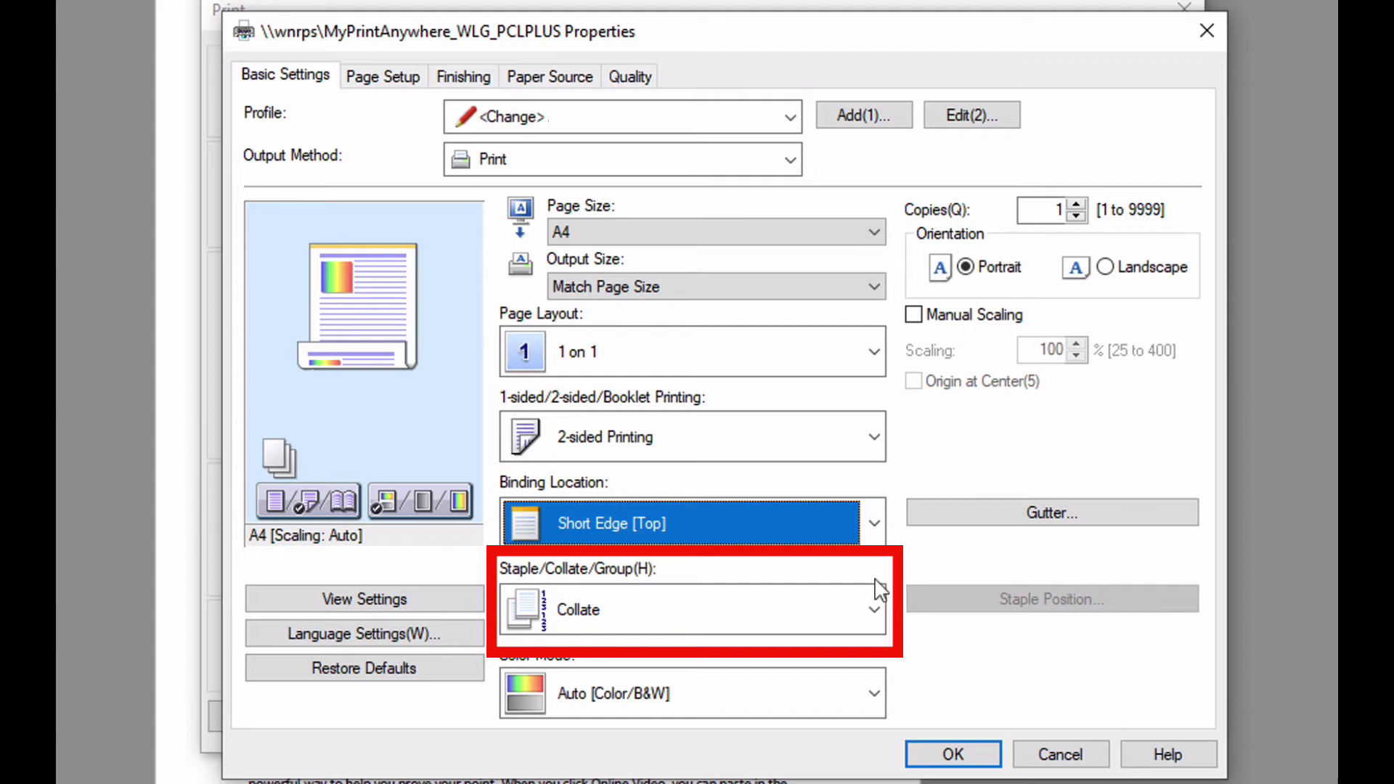
Step: Set stapling to Staple + Collate with a Top [Double] staple position
{"action": "left_click", "coordinate": [874, 609]}
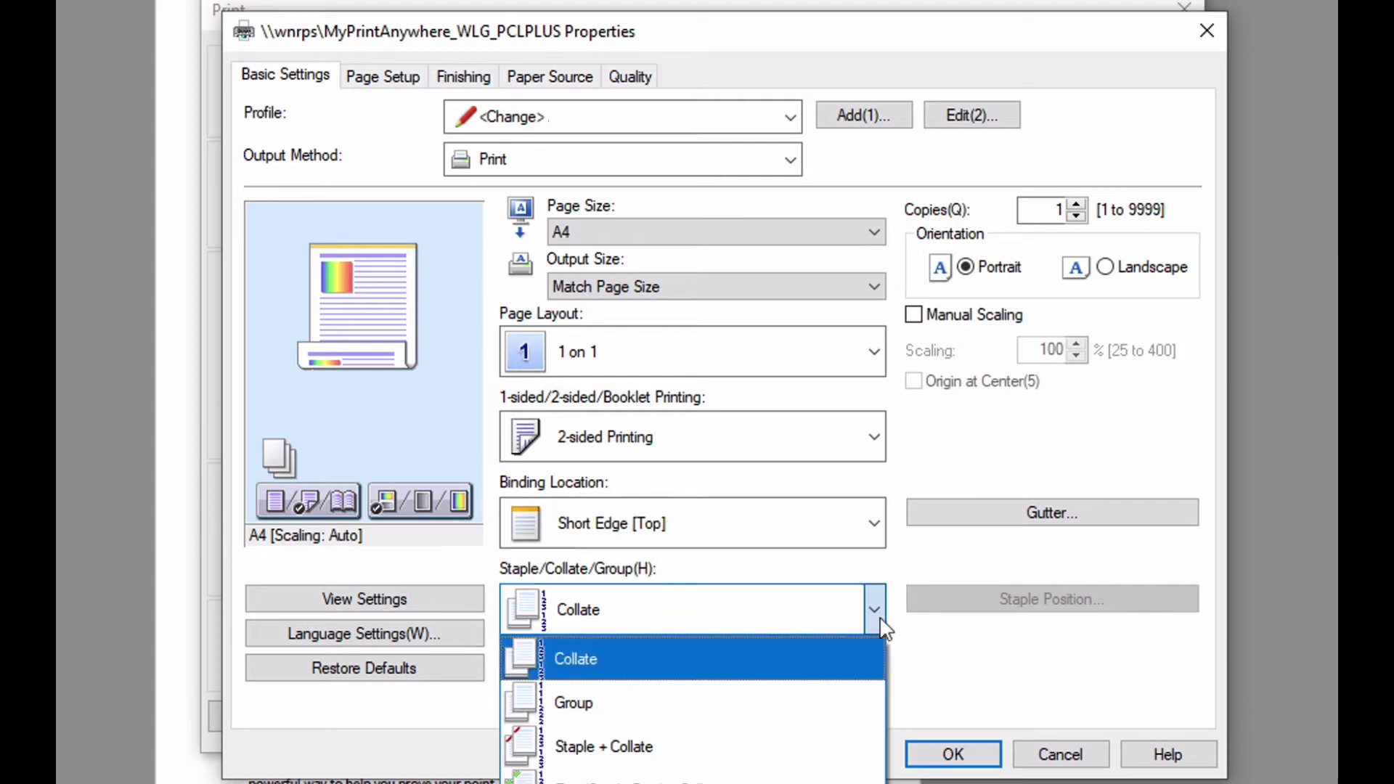
{"action": "left_click", "coordinate": [731, 747]}
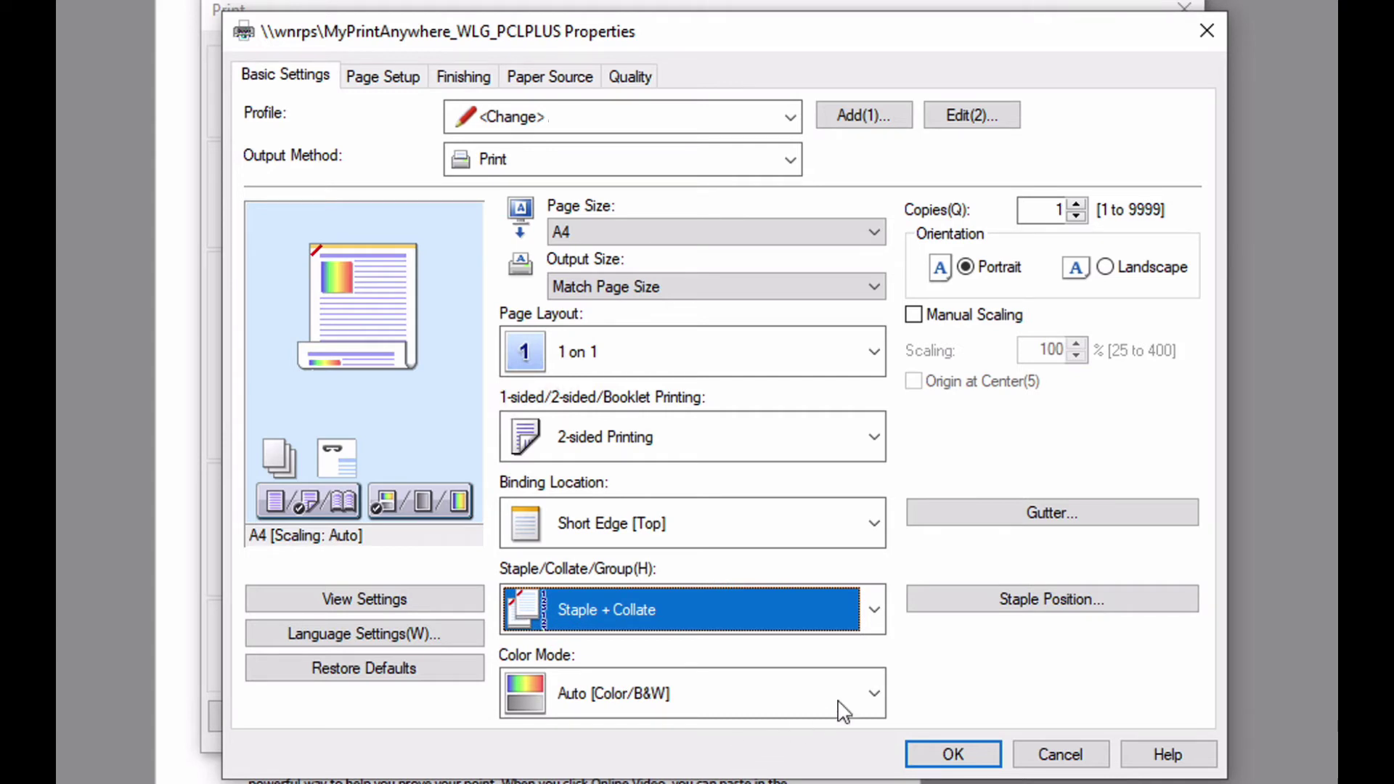
{"action": "left_click", "coordinate": [1103, 604]}
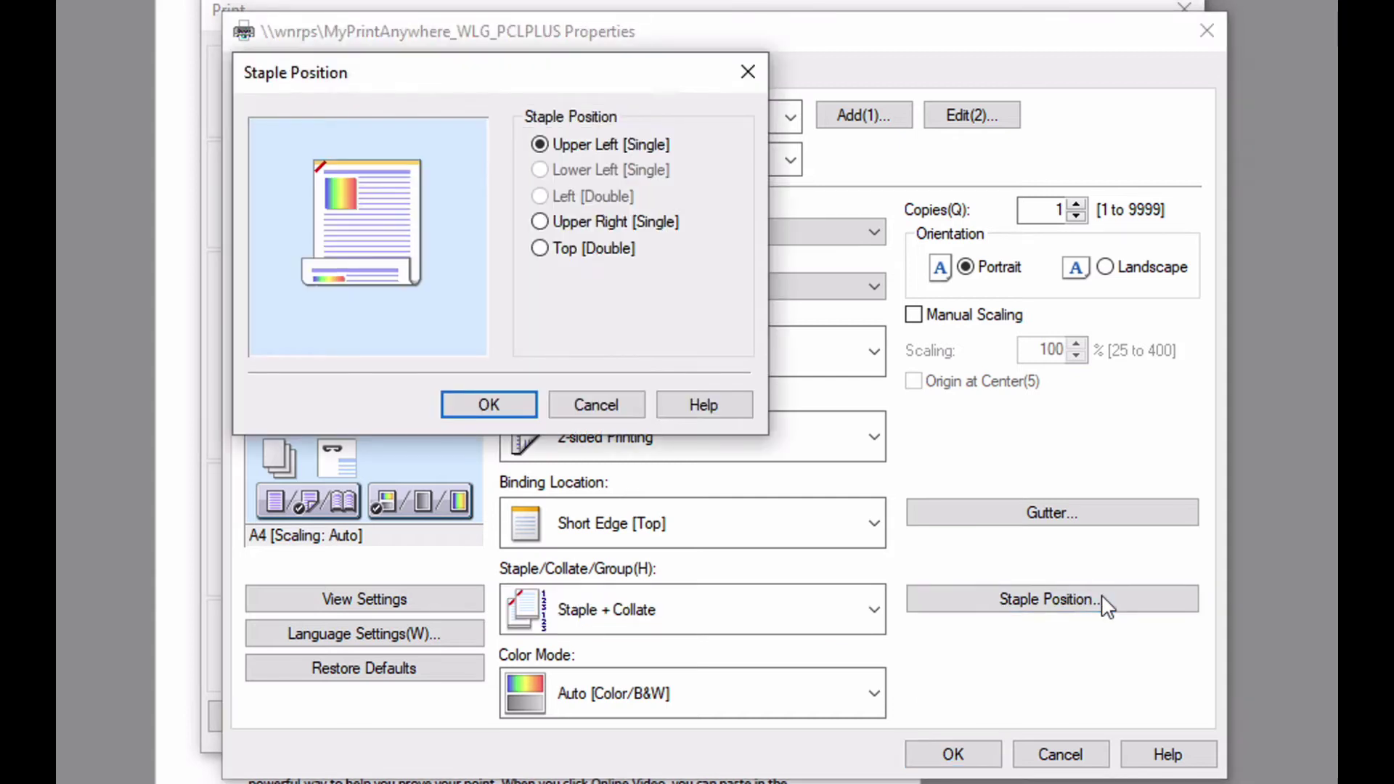
{"action": "left_click", "coordinate": [601, 255]}
{"action": "left_click", "coordinate": [508, 408]}
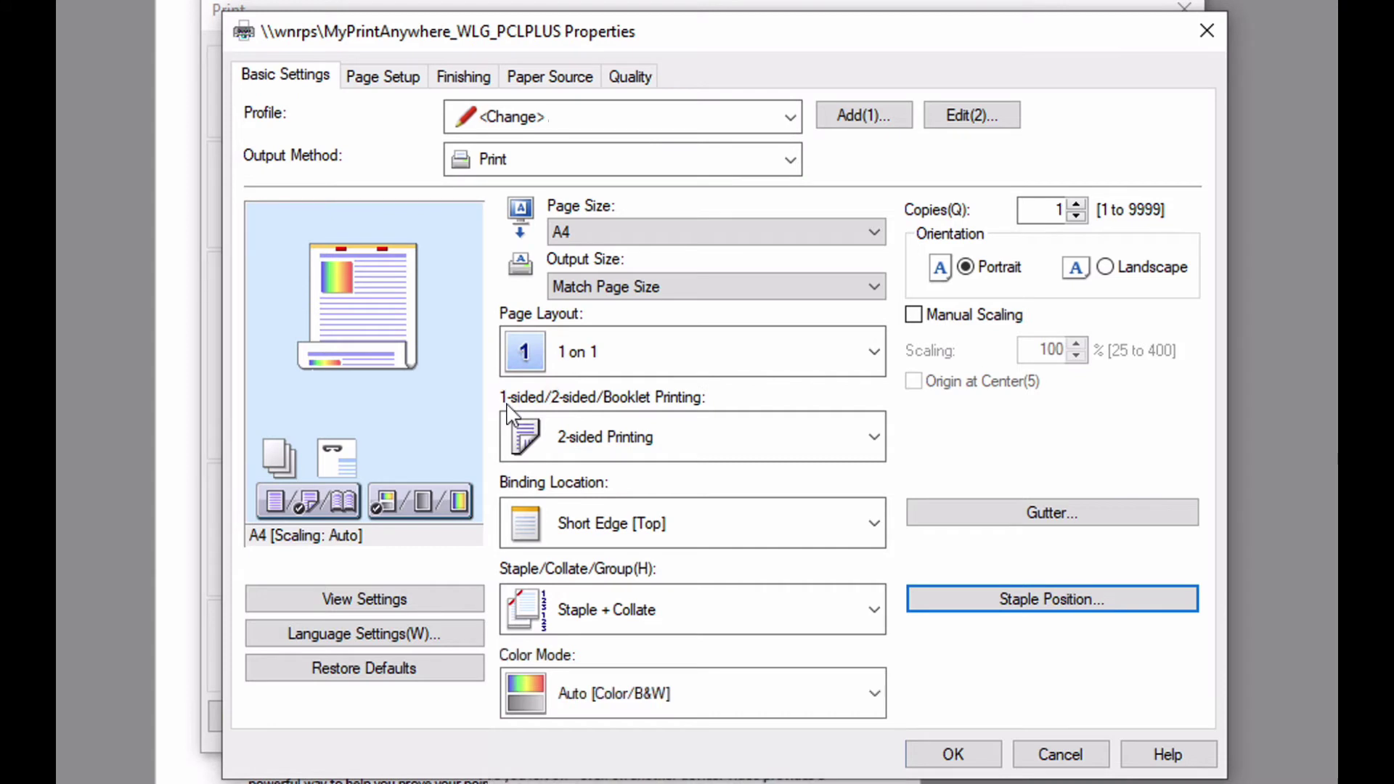
Step: Try Color and Black and White colour modes, then leave it on Auto [Color/B&W]
{"action": "left_click", "coordinate": [874, 693]}
{"action": "left_click", "coordinate": [770, 781]}
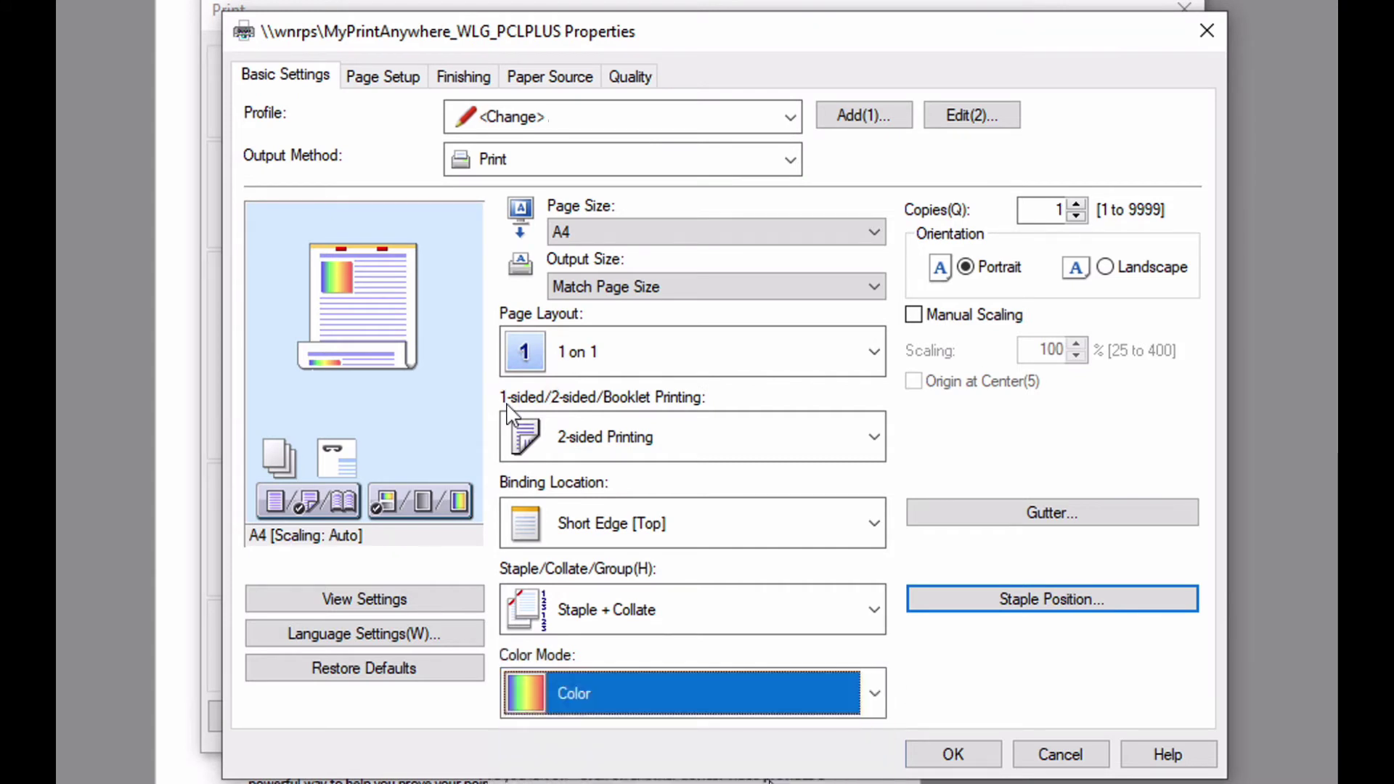
{"action": "left_click", "coordinate": [874, 690]}
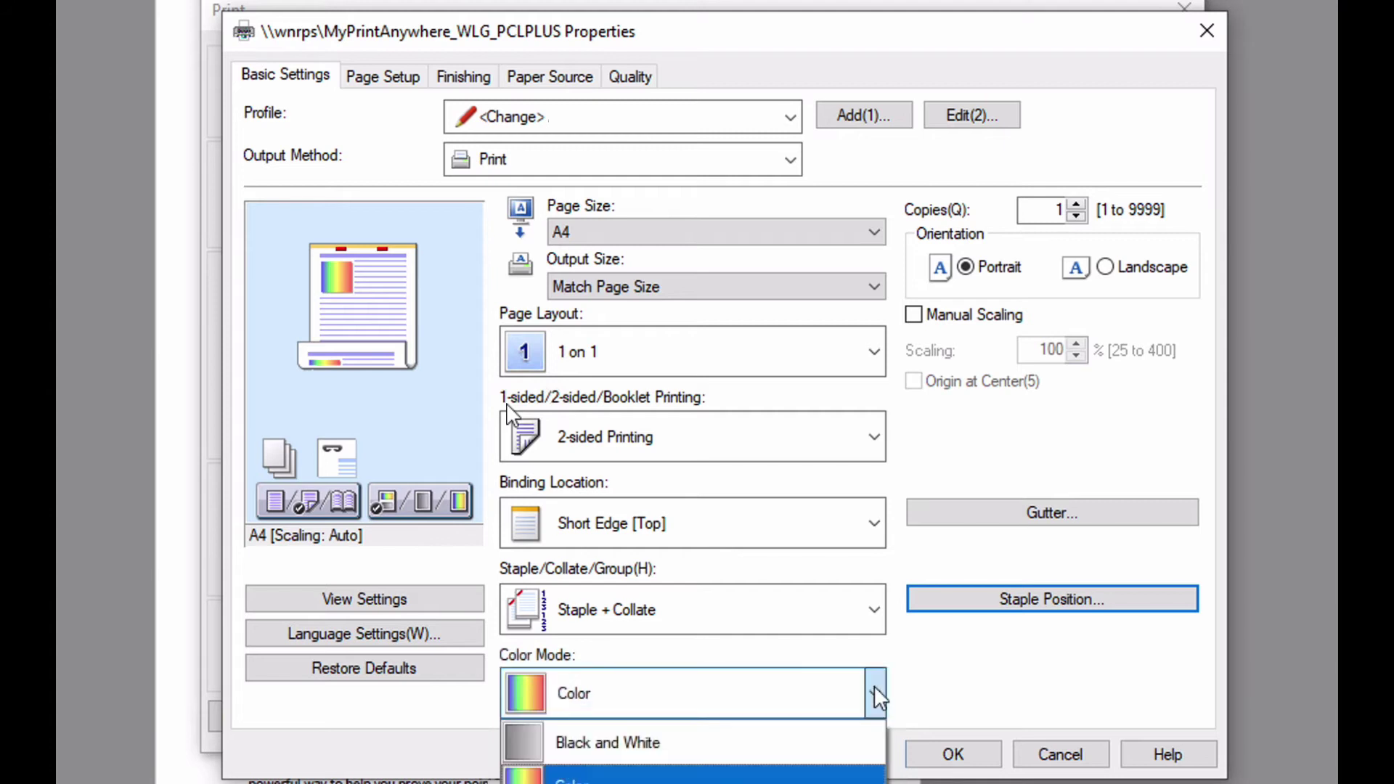
{"action": "left_click", "coordinate": [794, 746]}
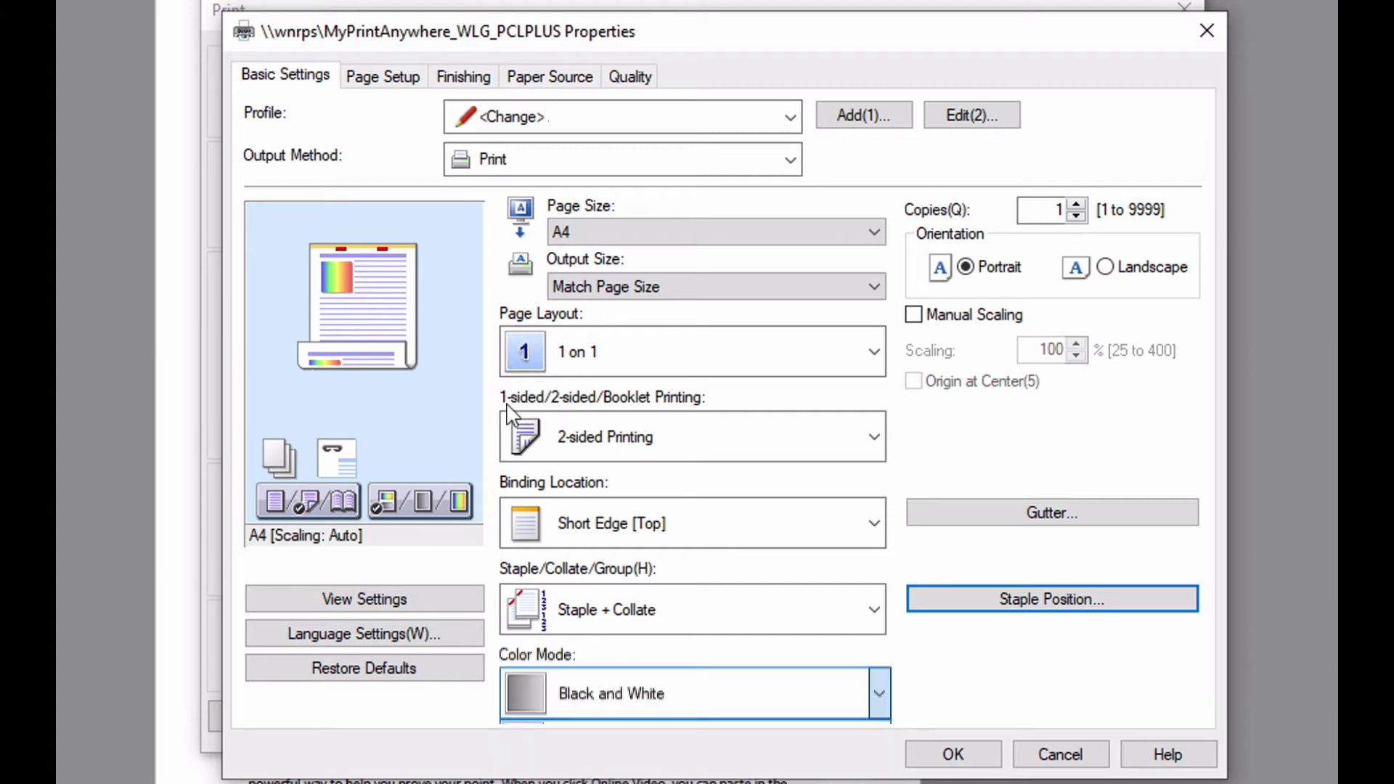
{"action": "key", "text": "Up"}
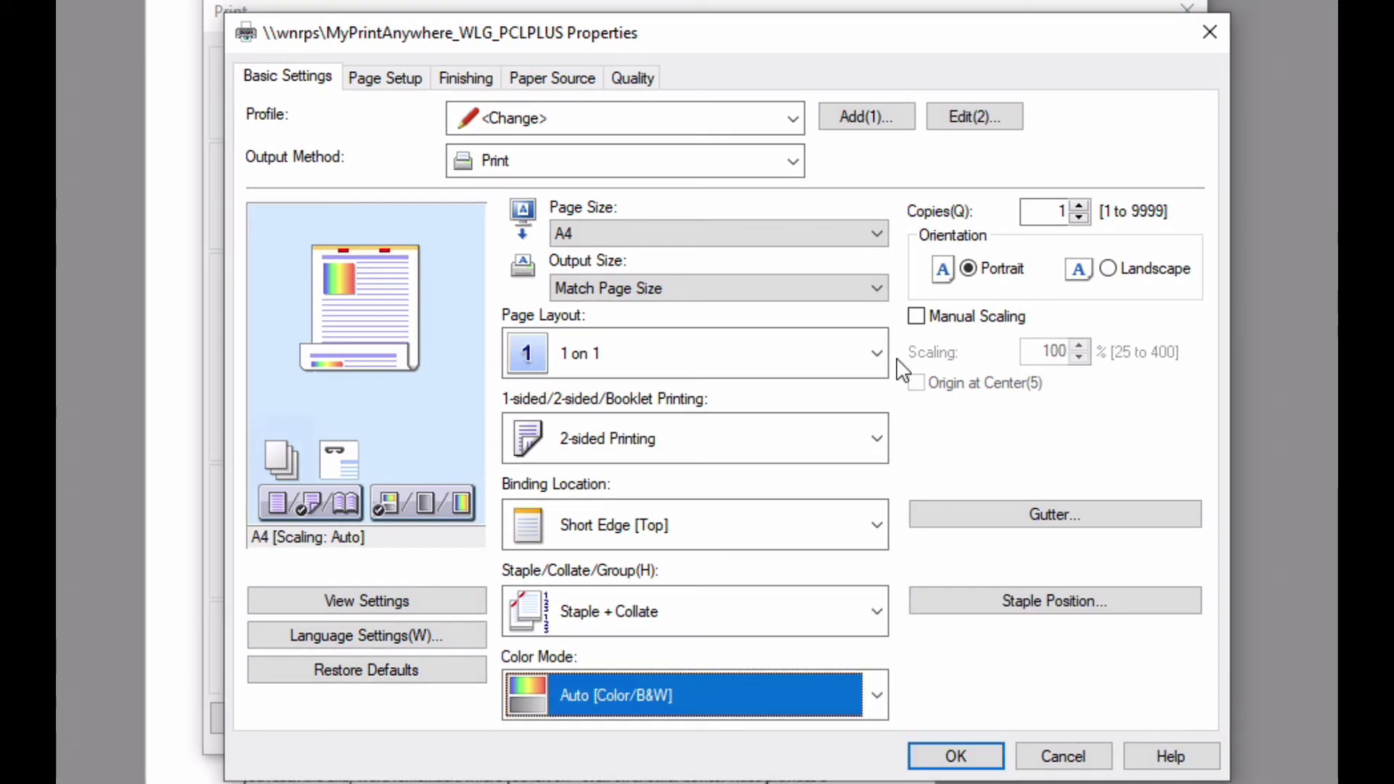
{"action": "left_click", "coordinate": [382, 258]}
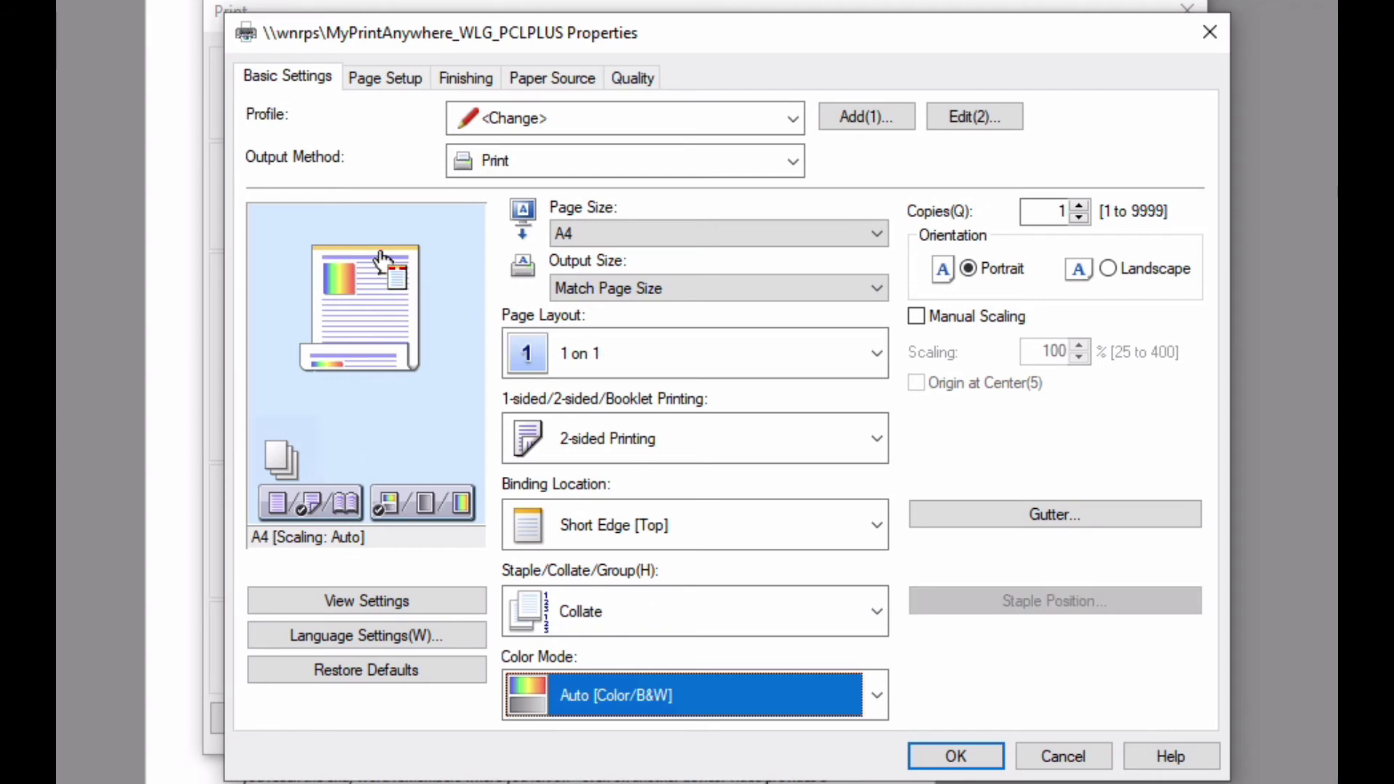
{"action": "left_click", "coordinate": [323, 320]}
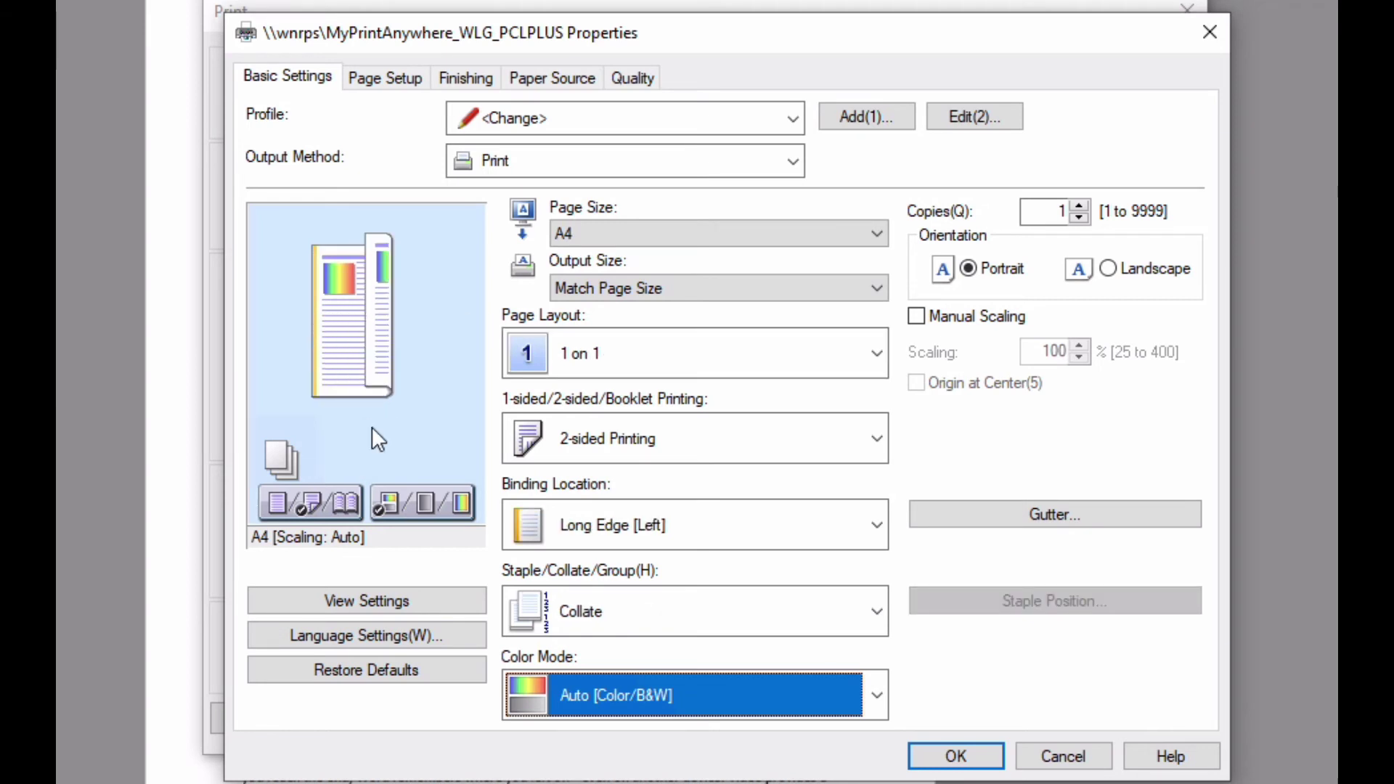
{"action": "left_click", "coordinate": [425, 508]}
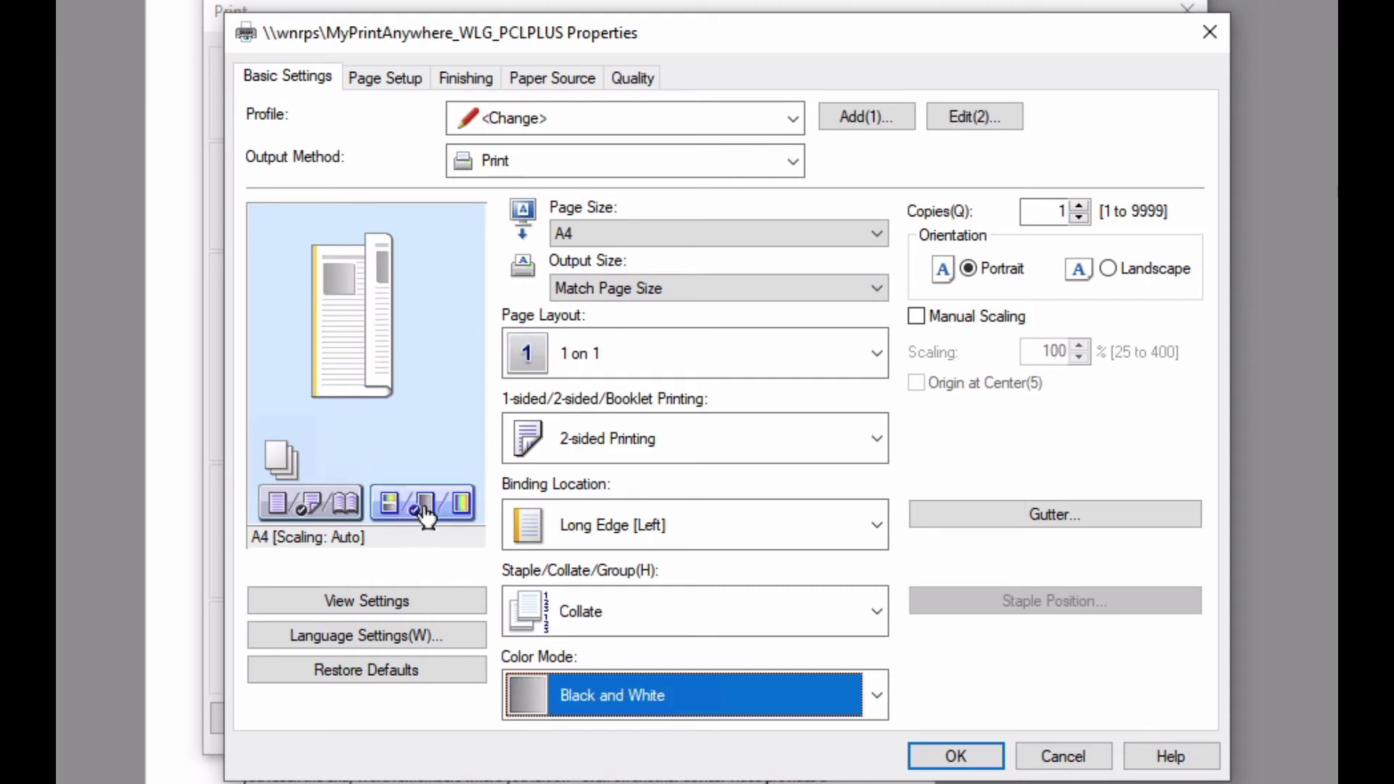
{"action": "left_click", "coordinate": [328, 263]}
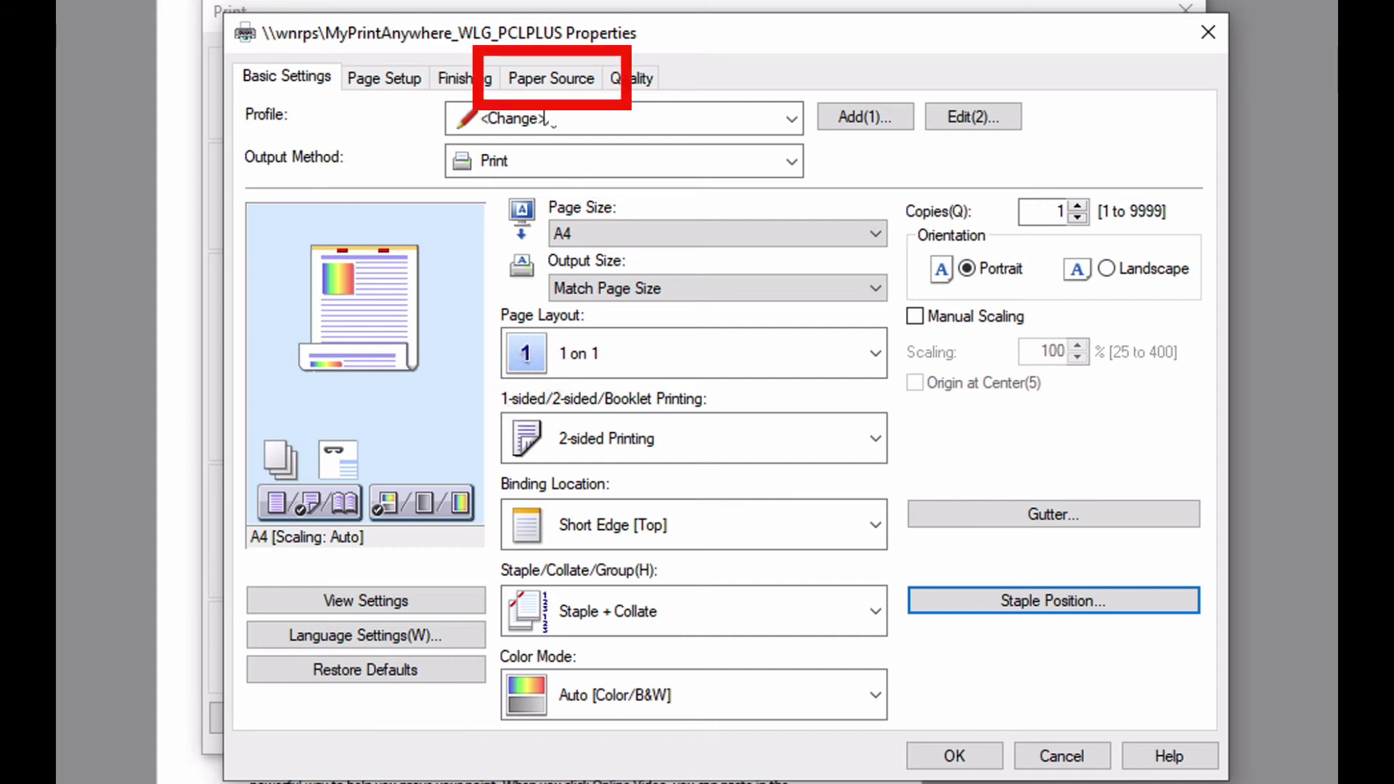
Step: Set the paper source to Drawer 1 on the Paper Source page
{"action": "left_click", "coordinate": [564, 89]}
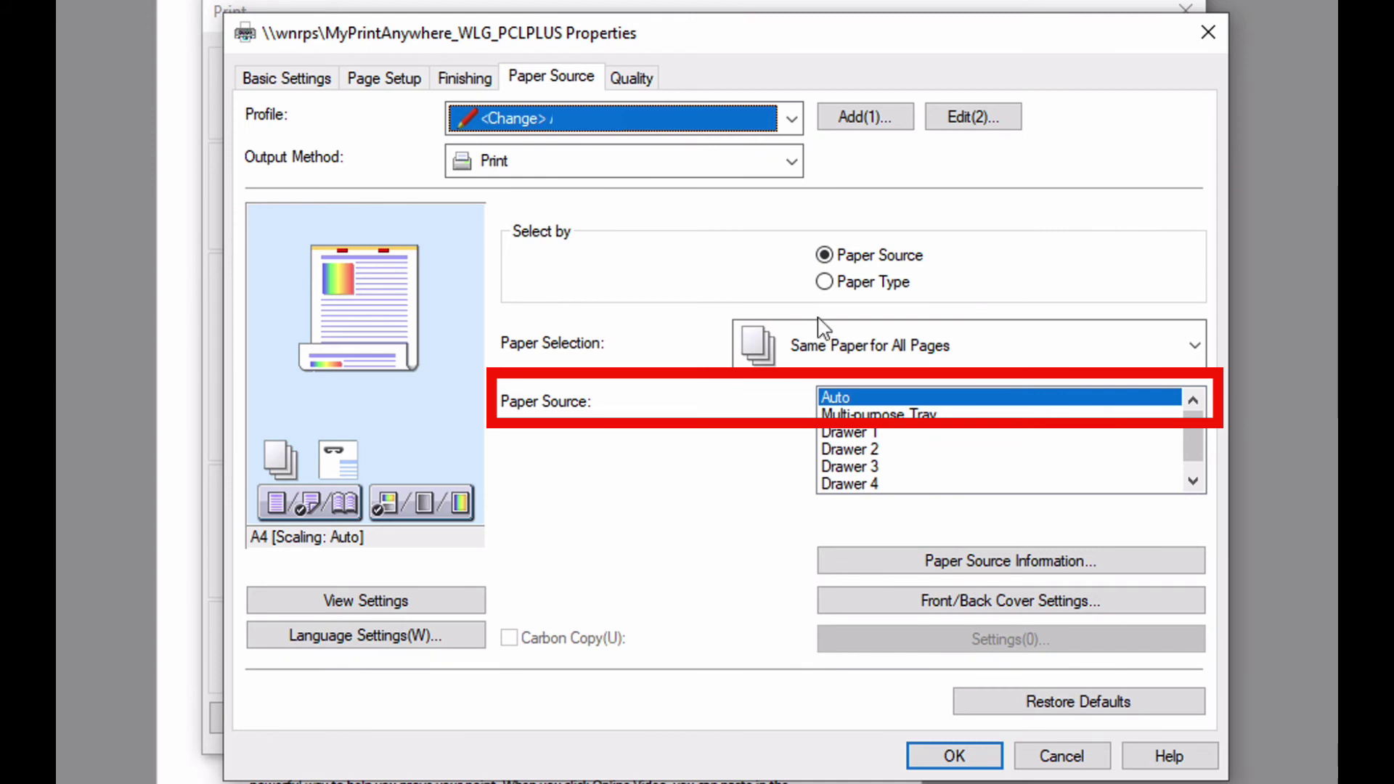
{"action": "left_click", "coordinate": [891, 436]}
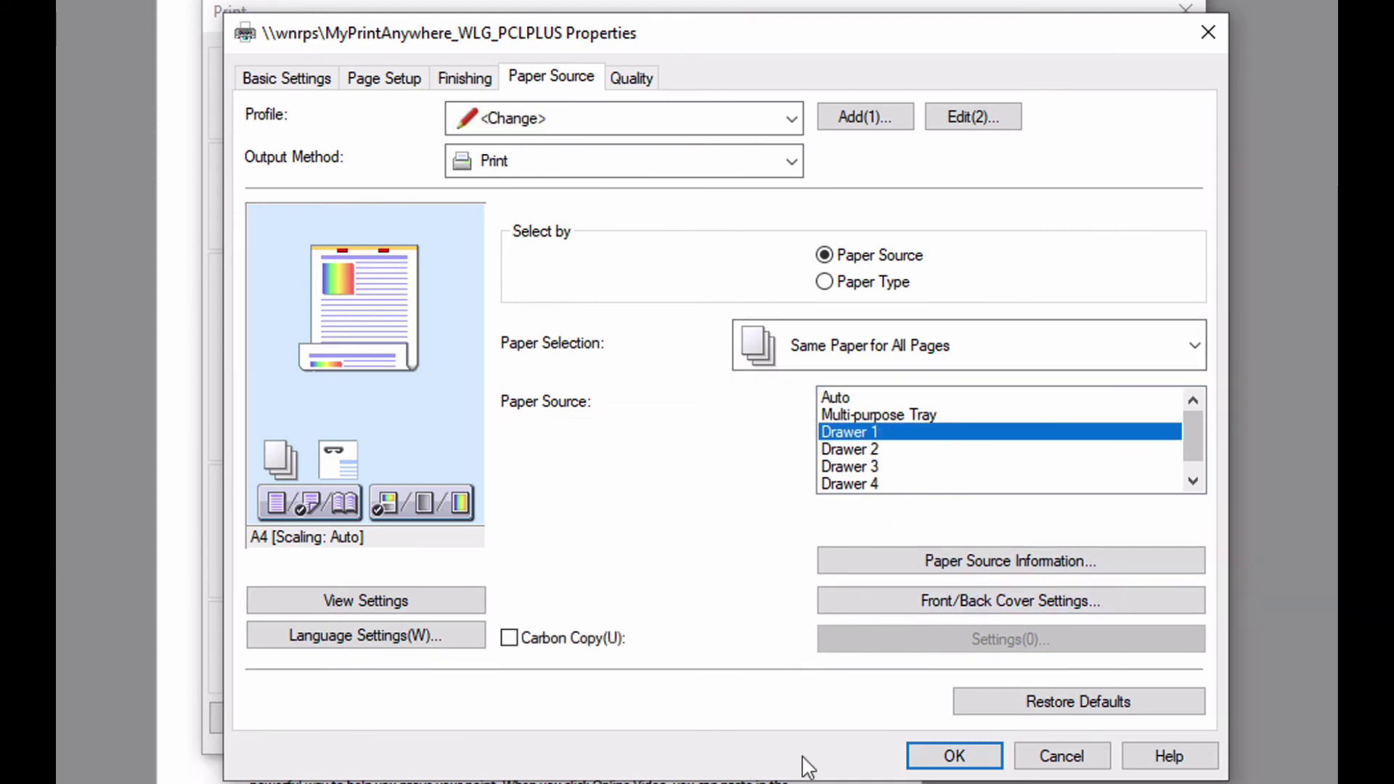
Step: Accept the printer driver settings and return to Acrobat's Print dialog
{"action": "left_click", "coordinate": [956, 755]}
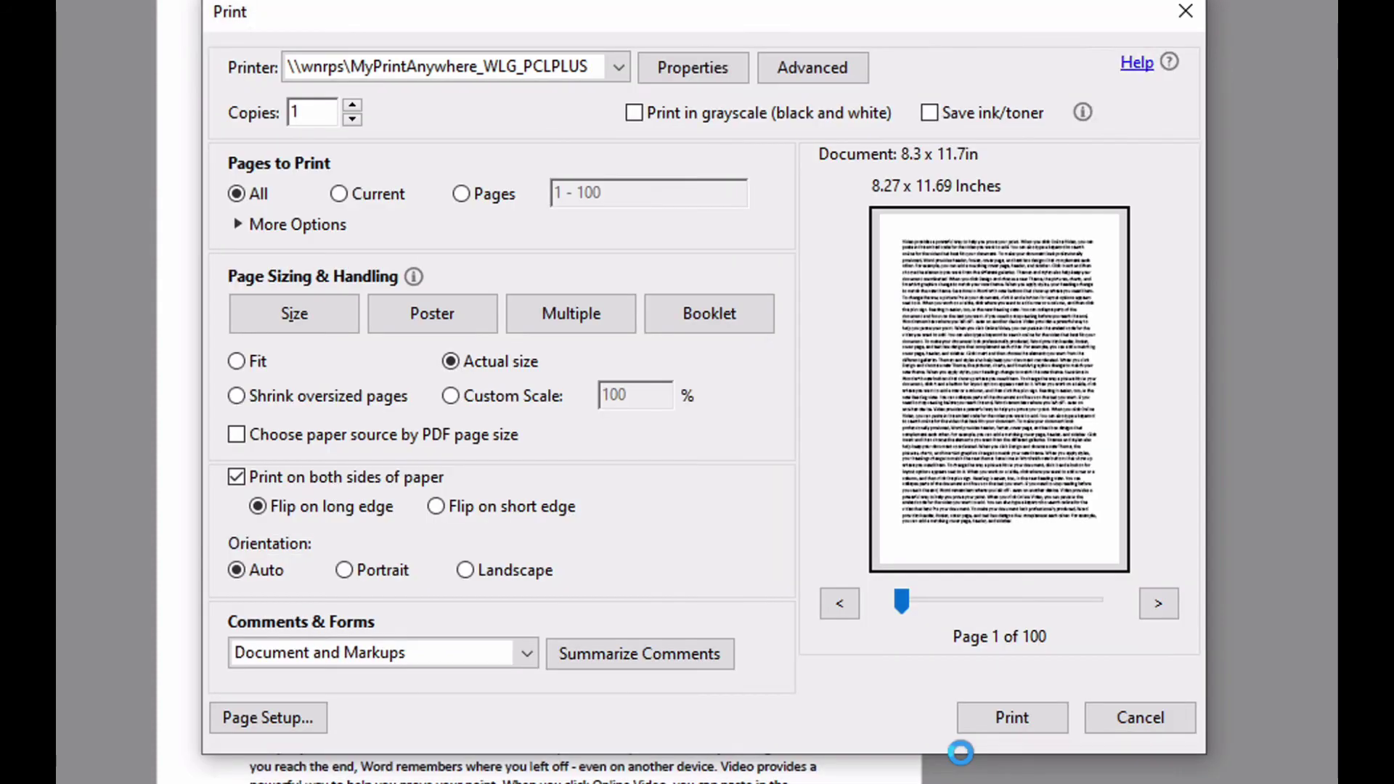